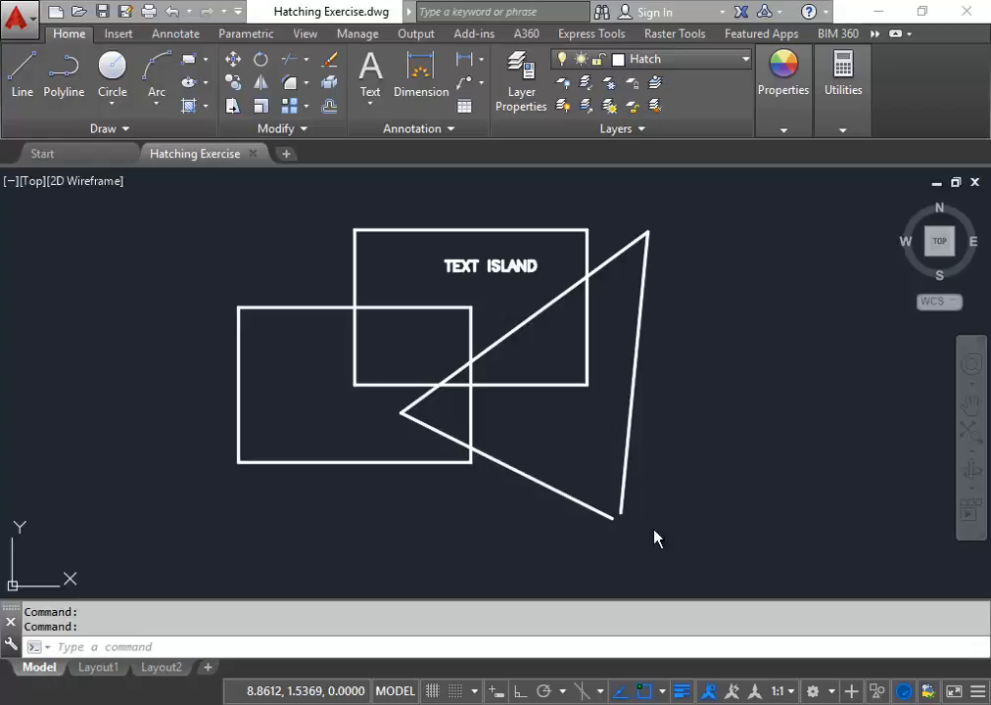
Step: Hatch the part of the lower rectangle outside the upper rectangle and triangle, using the current pattern settings
left_click(206, 107)
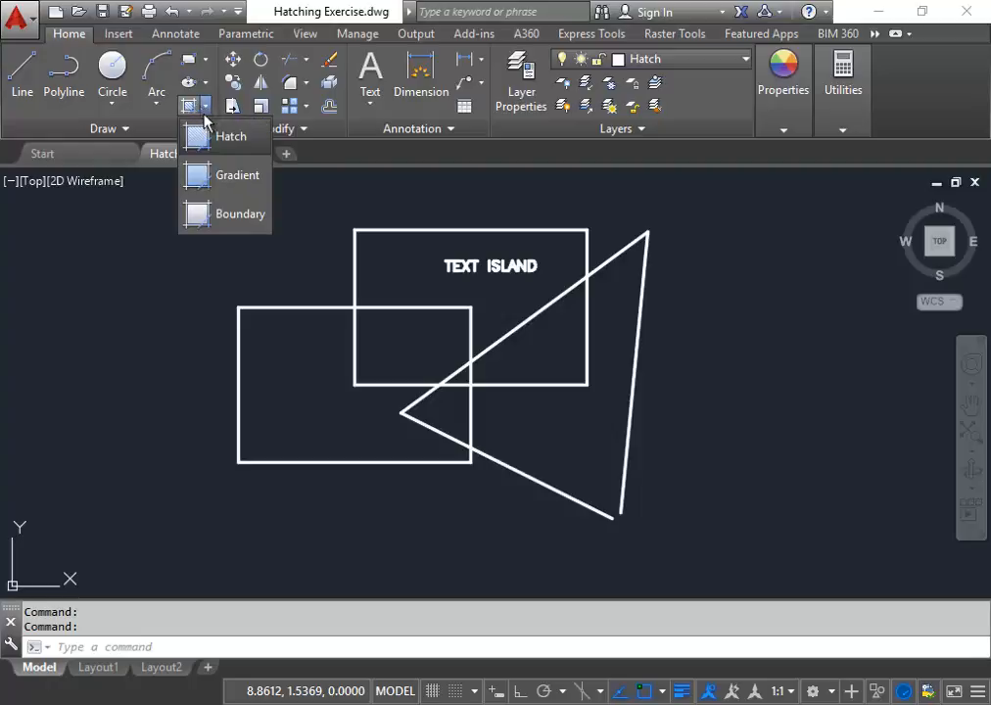
left_click(242, 145)
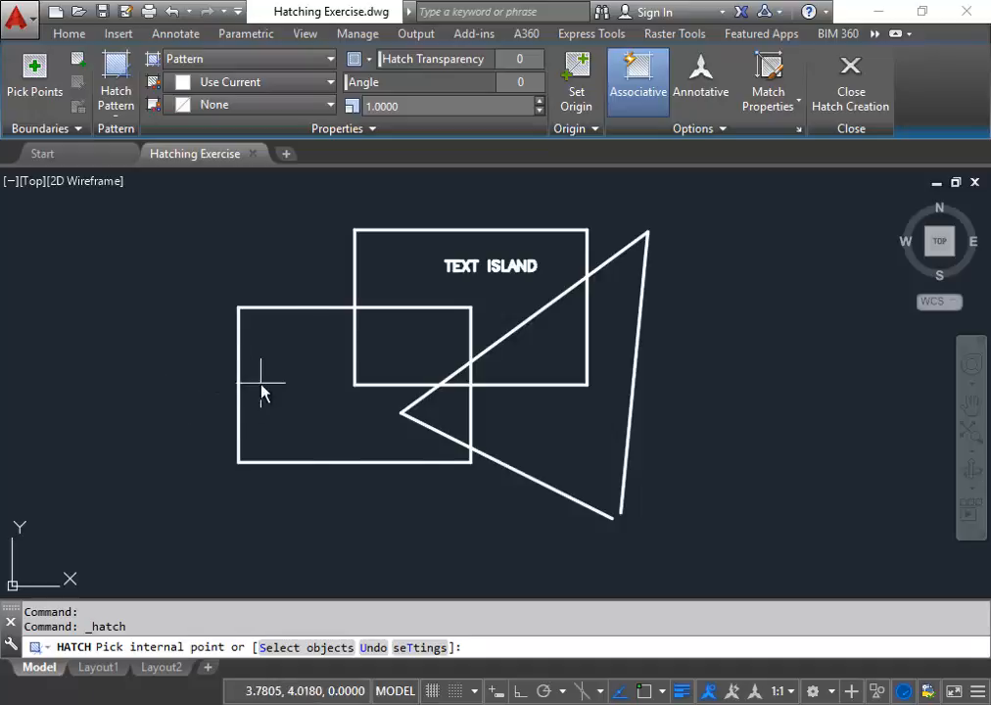
left_click(311, 390)
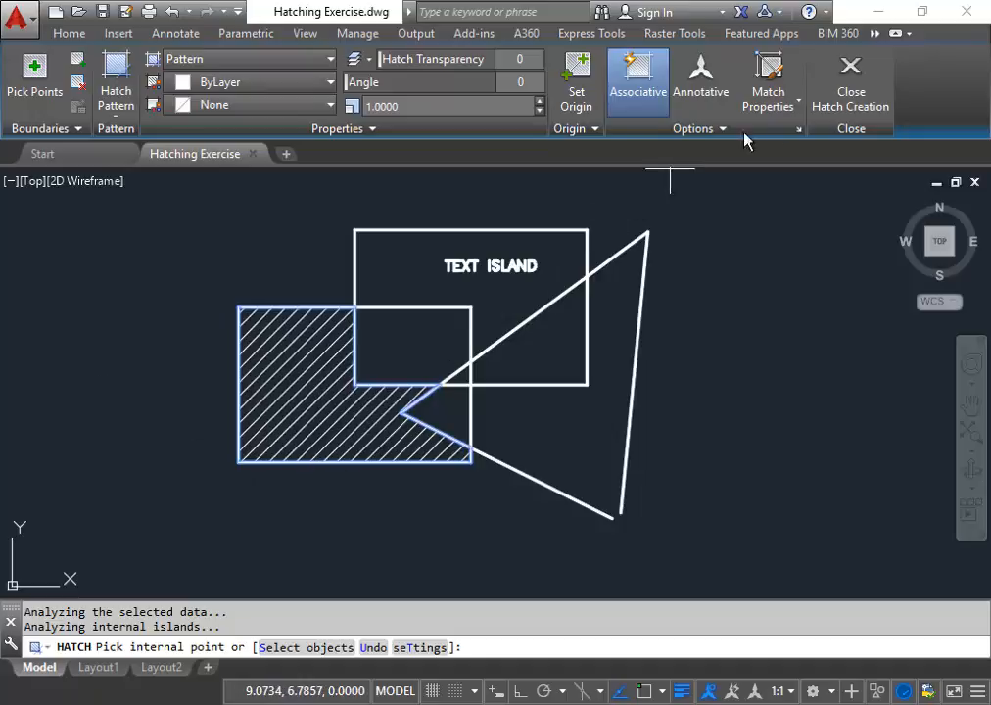
left_click(852, 73)
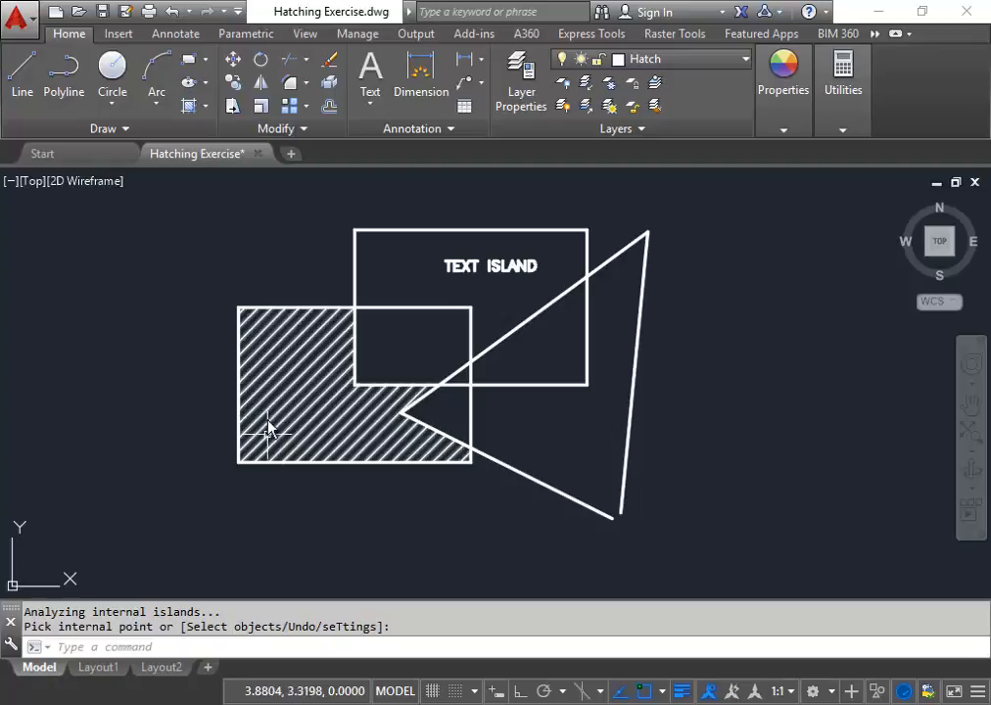
Step: Apply a new hatch with the ANSI32 pattern to the area outside the triangle where the two rectangles overlap
left_click(189, 104)
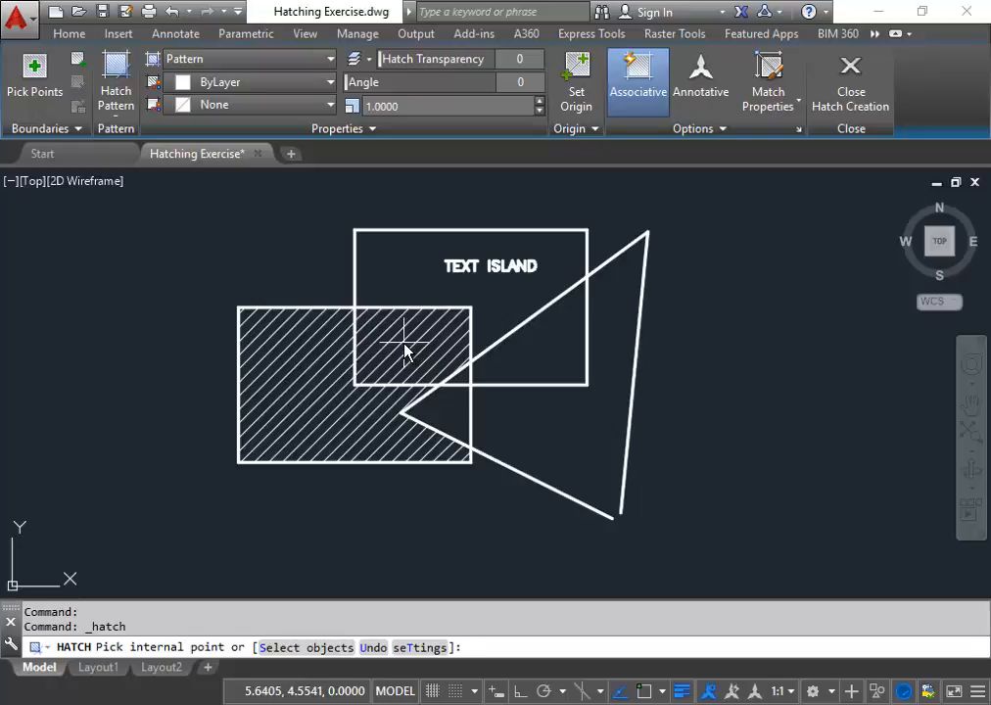
left_click(114, 118)
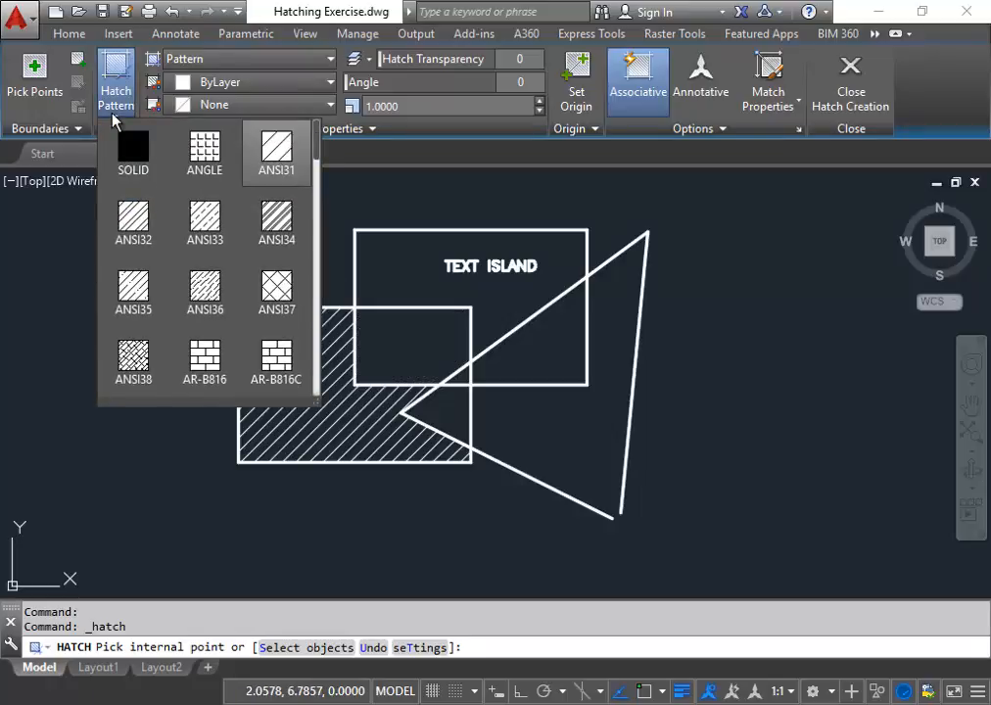
left_click(138, 225)
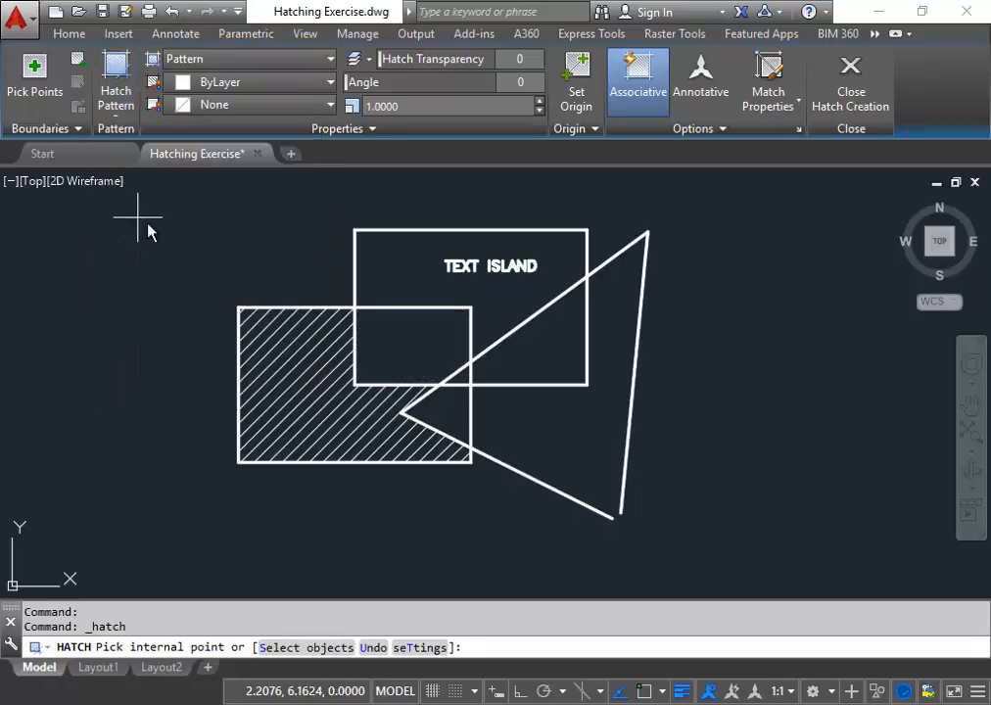
left_click(423, 339)
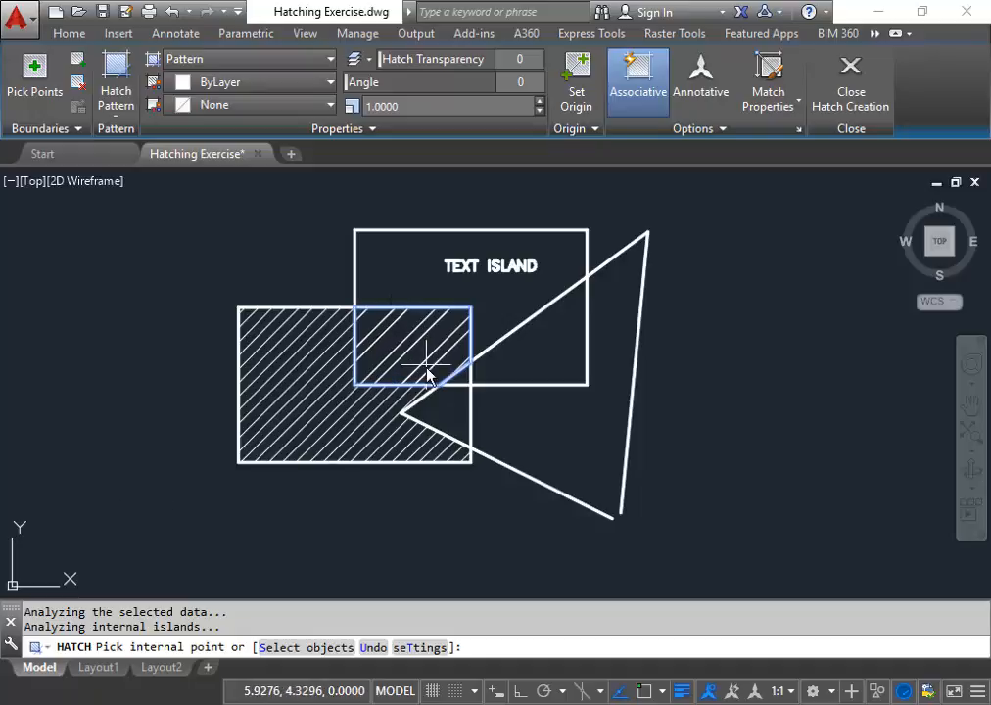
Step: Change the overlap hatch's pattern to ANSI37 and set its scale to 2
left_click(114, 105)
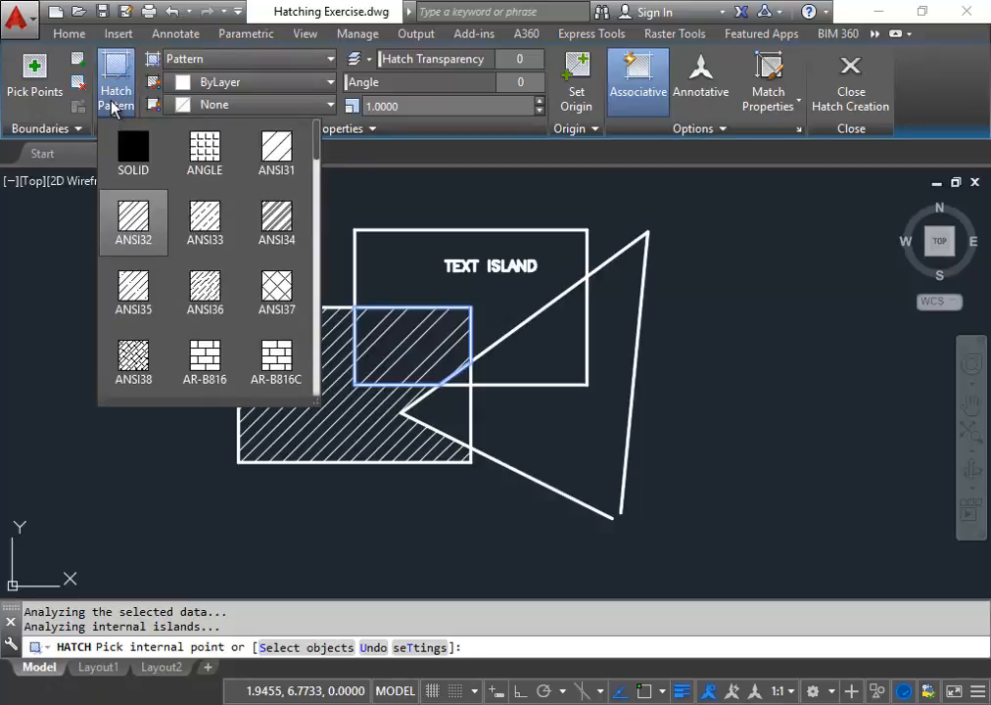
left_click(278, 285)
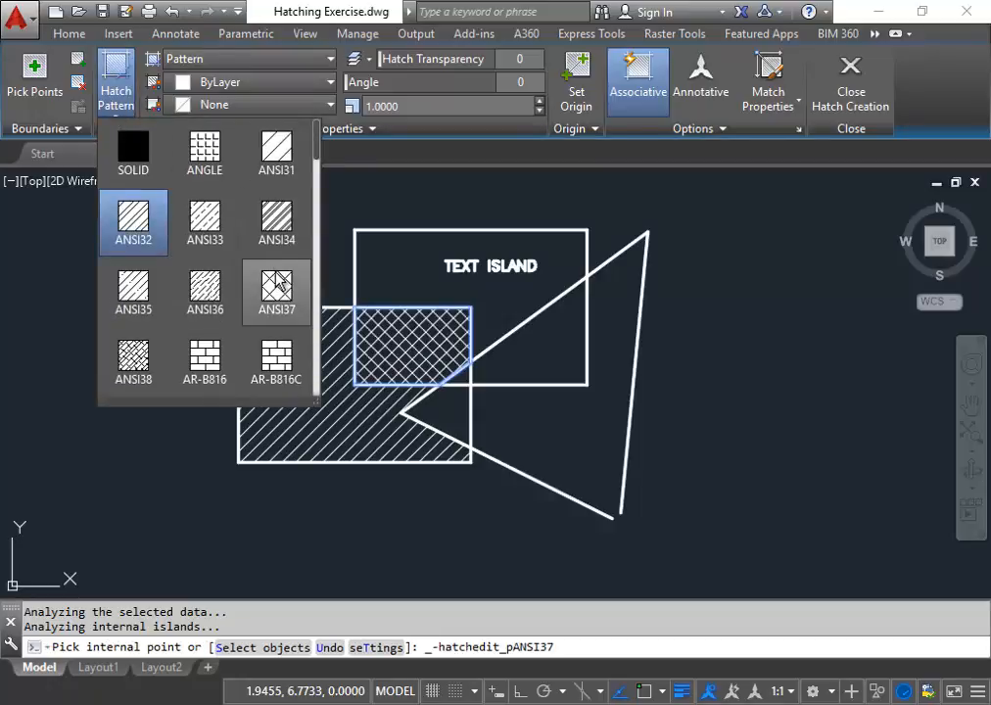
left_click(277, 284)
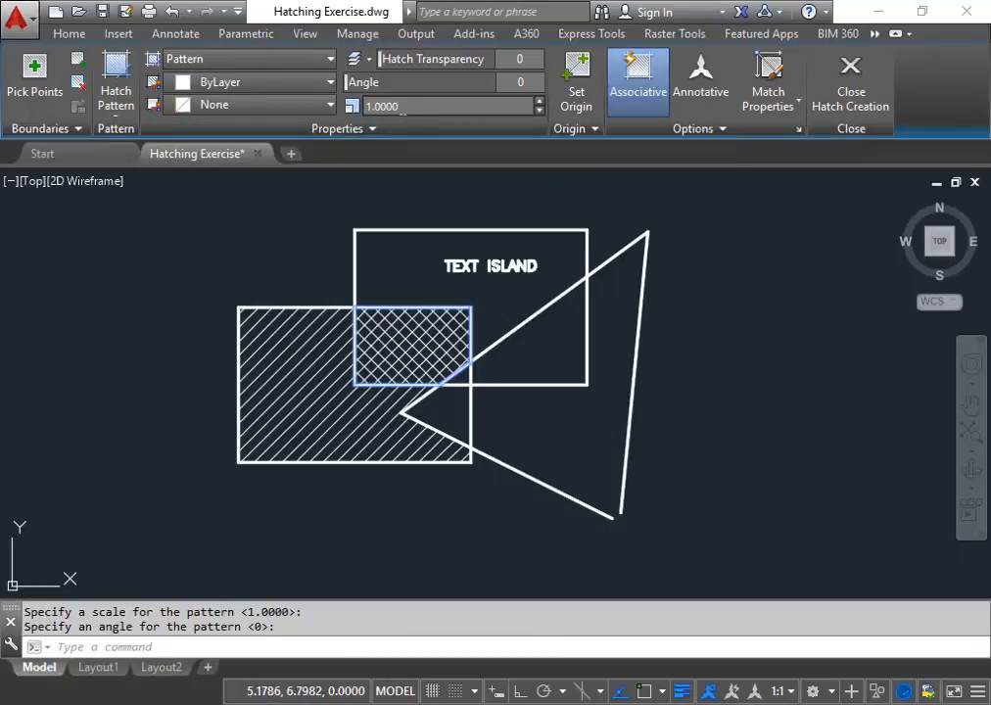
left_click(402, 107)
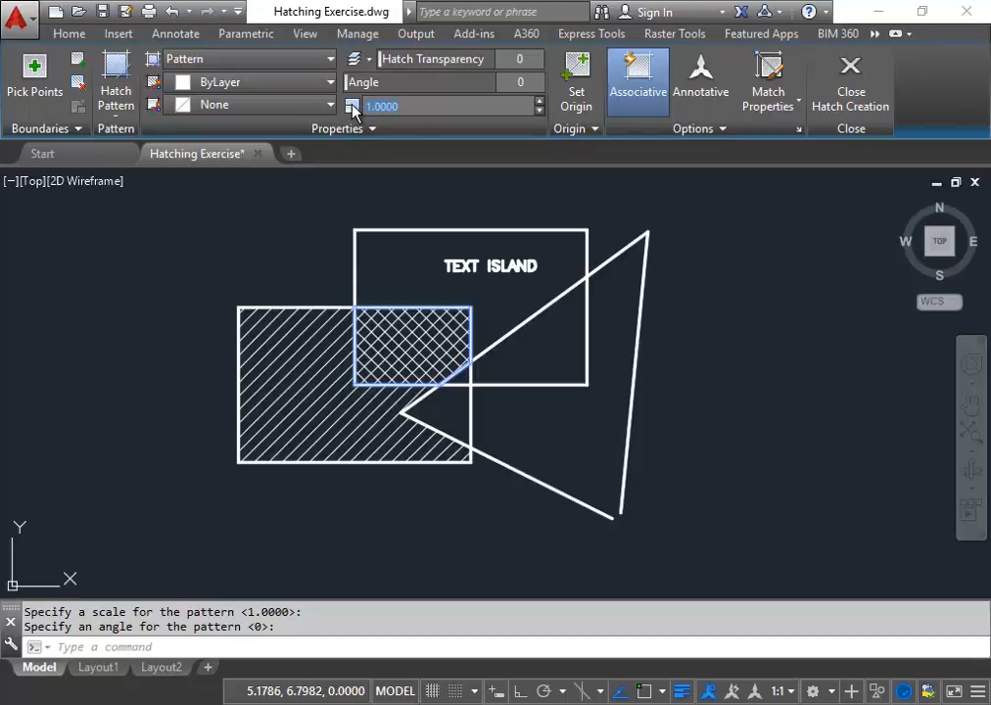
type("2")
key("Return")
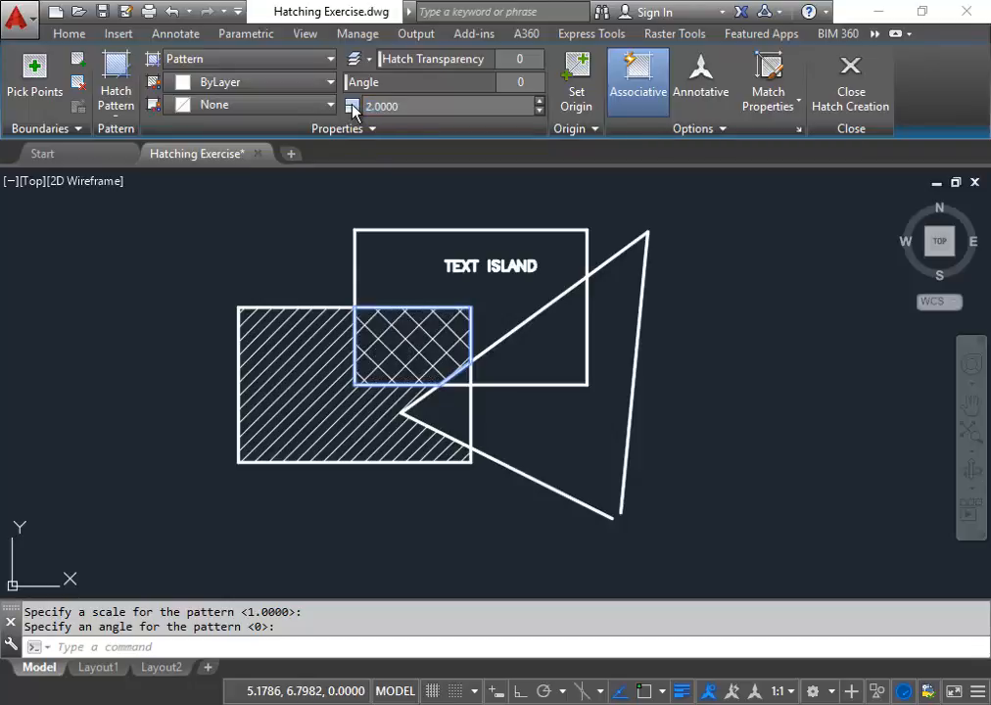
Step: Set the overlap hatch's angle to 45 and its color to Red, and finish the hatch
left_click(520, 84)
type("45")
key("Return")
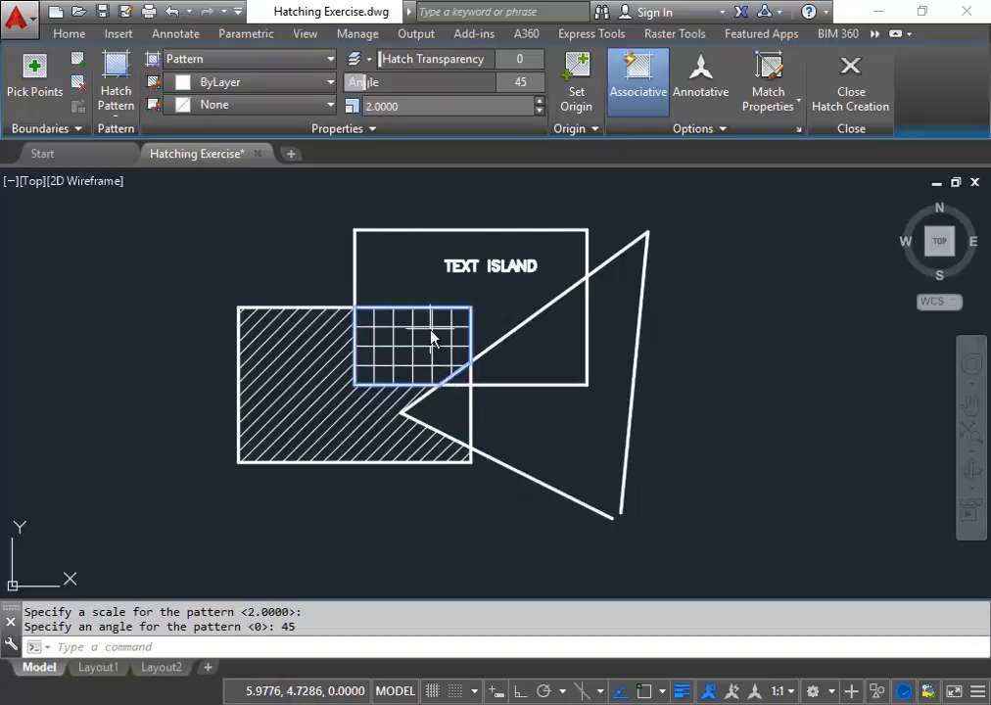
left_click(294, 86)
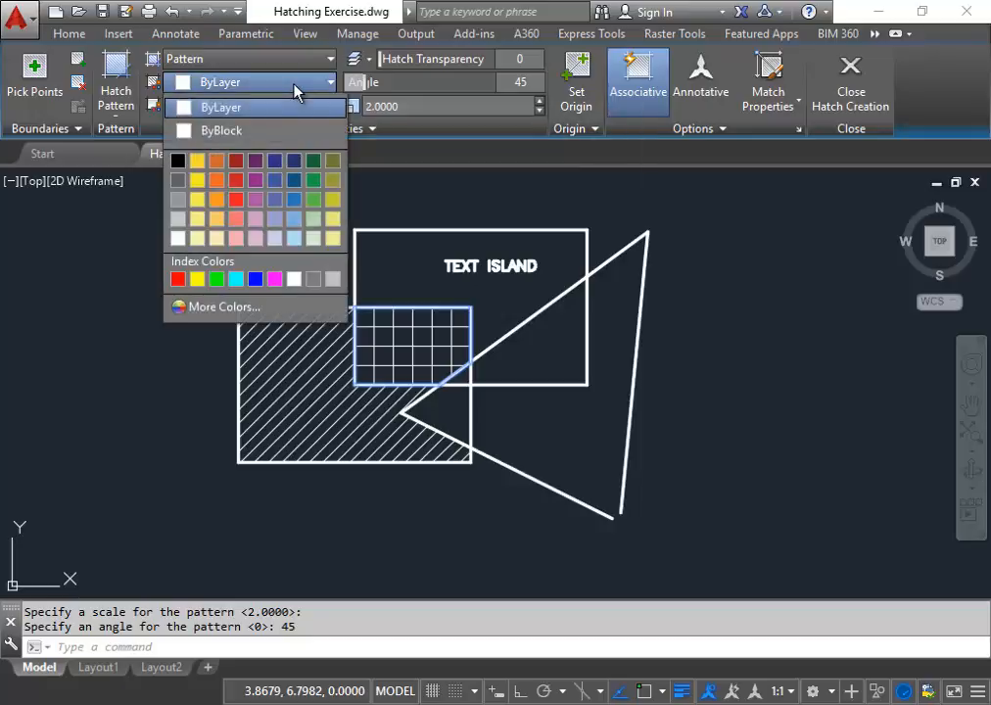
left_click(177, 282)
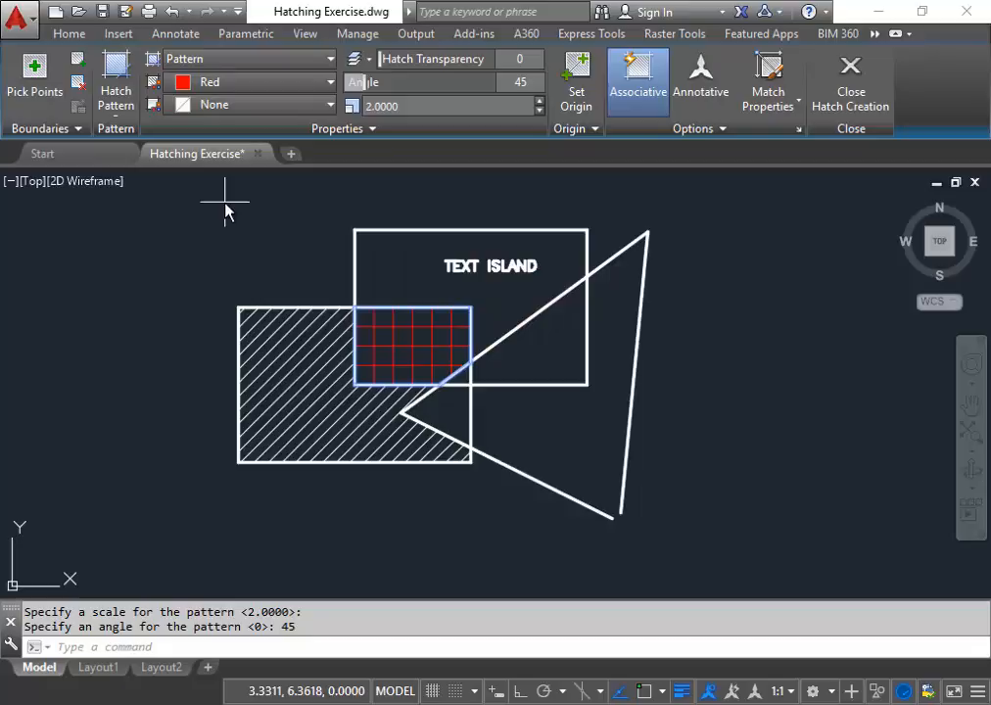
key("Return")
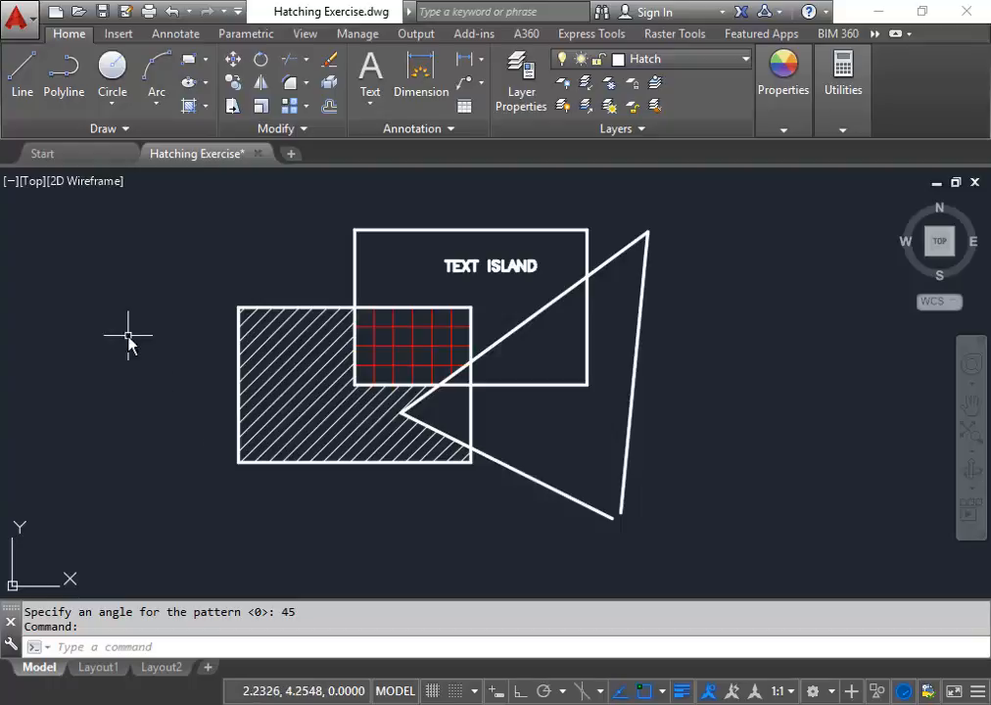
Step: Set up a new hatch with ByLayer color, angle 0, scale 1 and the ANSI31 pattern
mouse_move(162, 337)
middle_mouse_down()
mouse_move(180, 328)
mouse_move(178, 283)
middle_mouse_up()
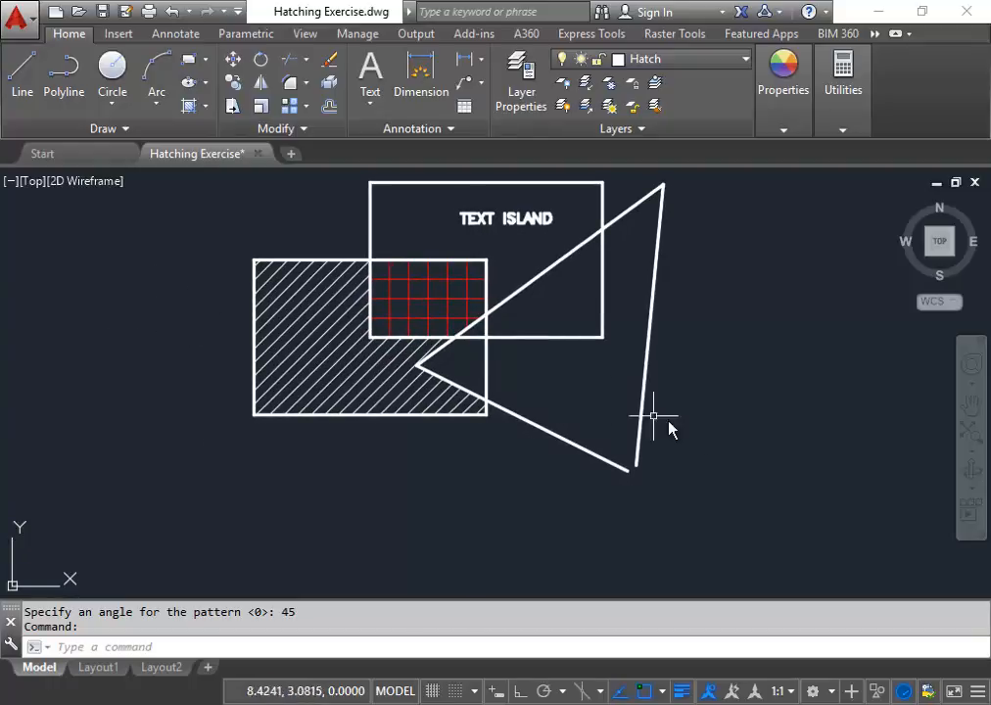
middle_click_drag(617, 417, 579, 410)
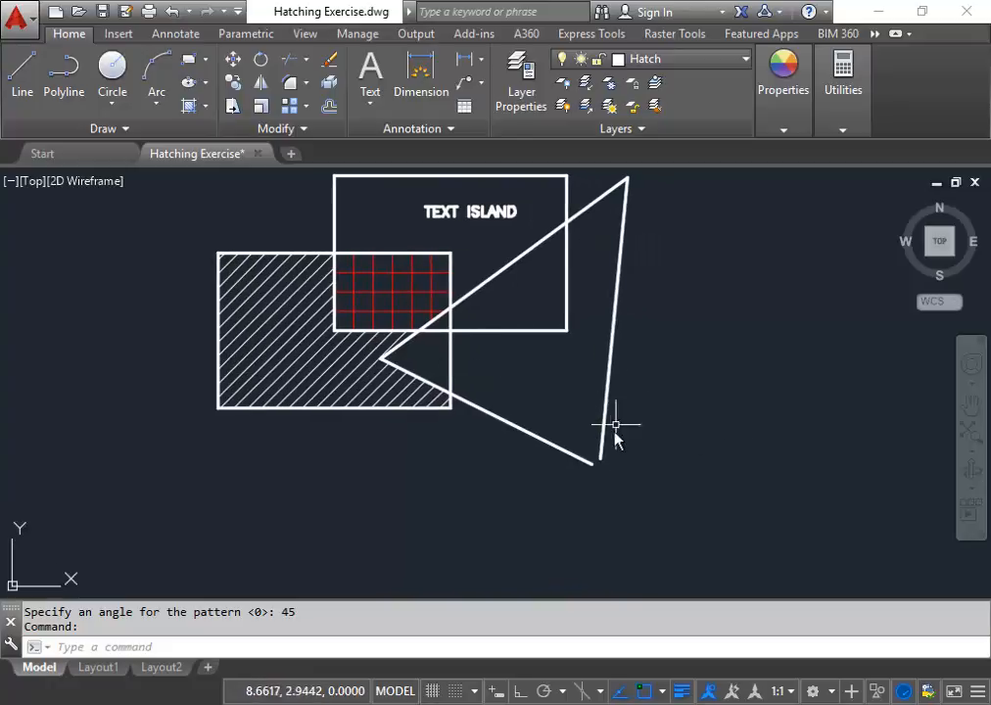
scroll(601, 473, "up", 5)
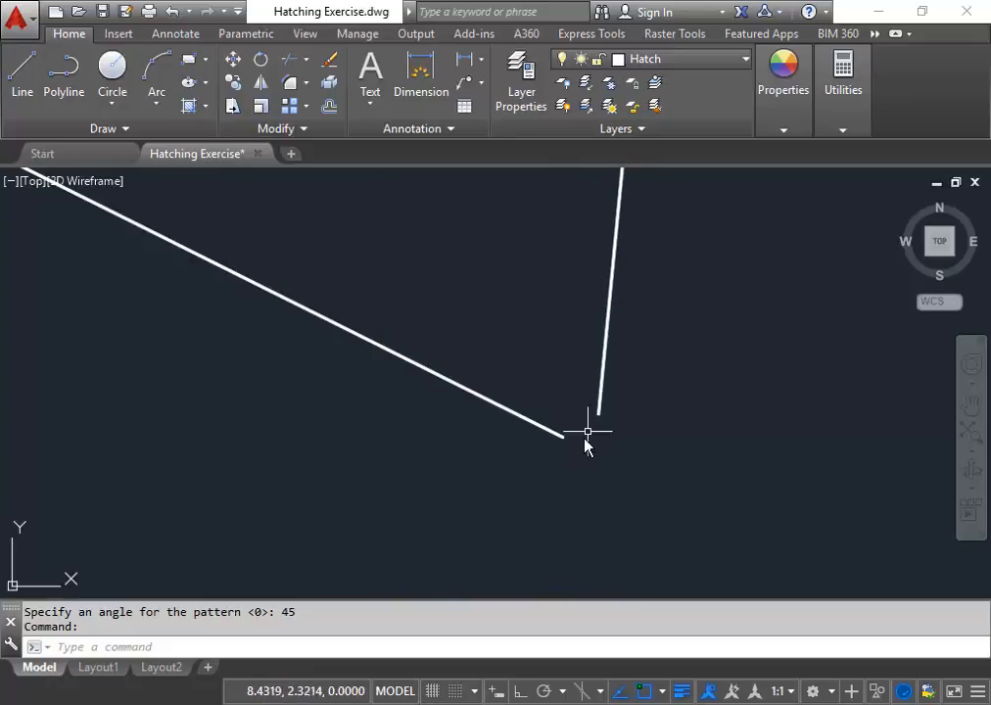
scroll(572, 429, "down", 2)
scroll(635, 524, "down", 3)
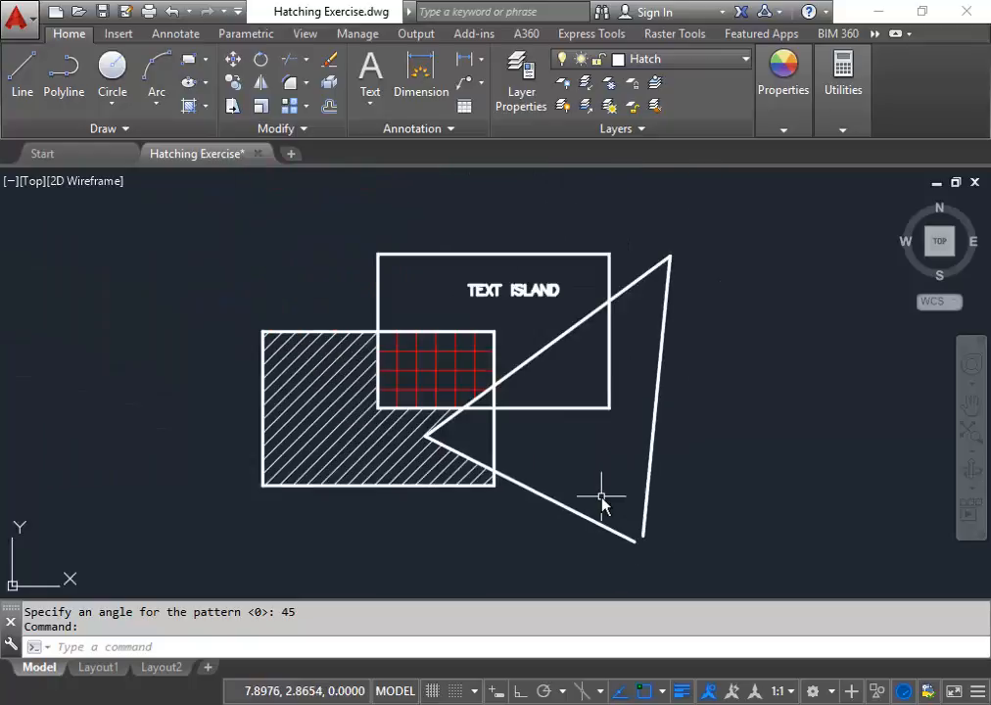
left_click(205, 107)
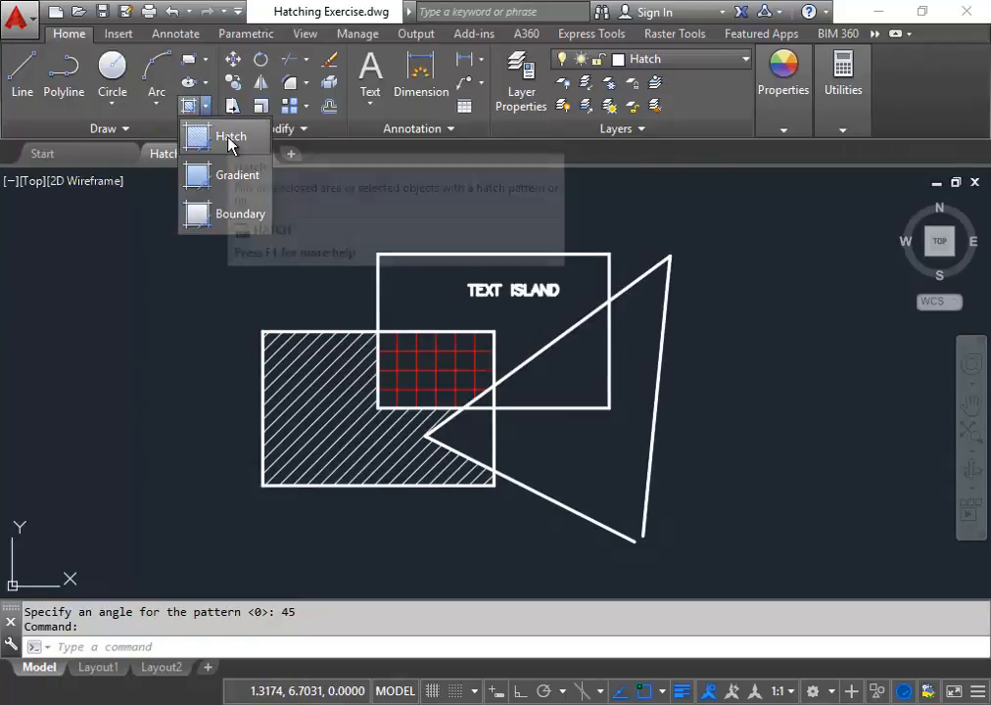
left_click(230, 143)
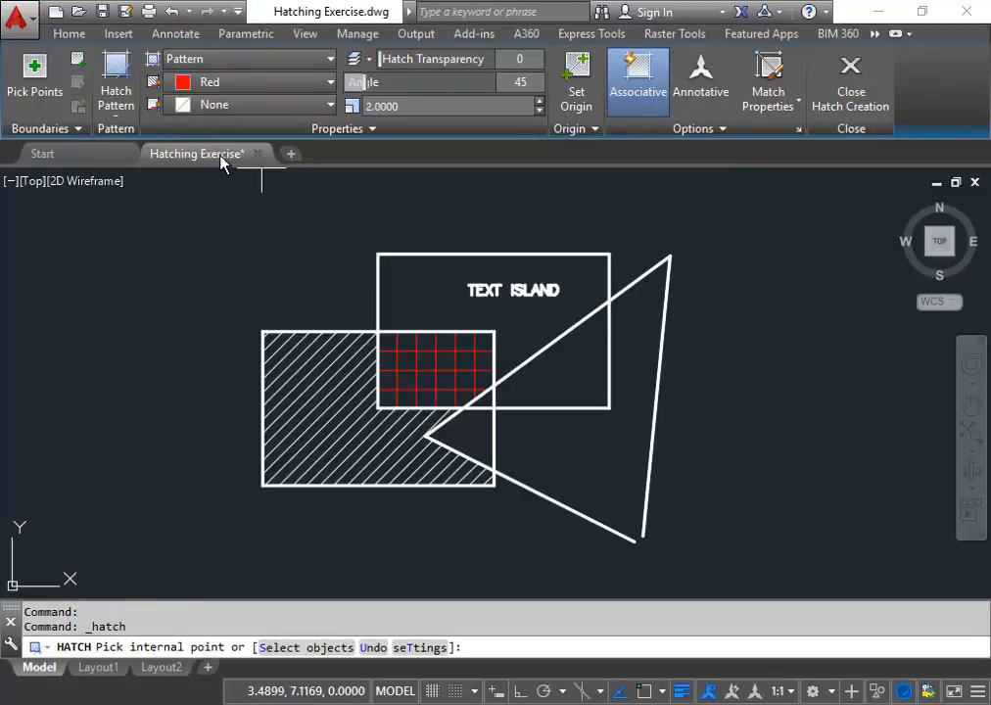
left_click(326, 84)
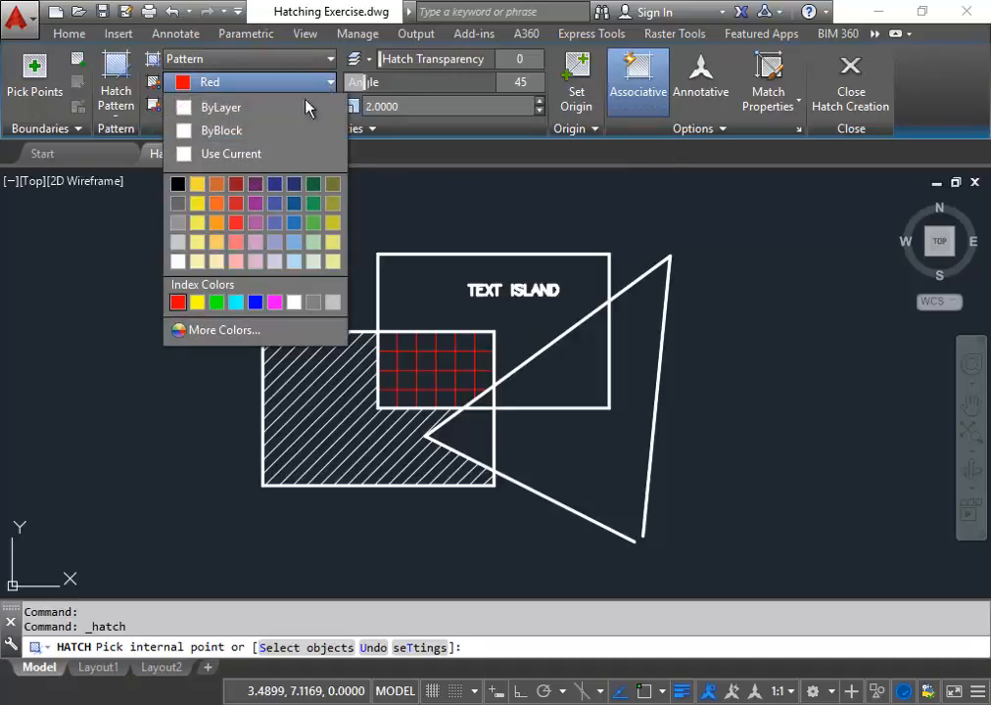
left_click(217, 104)
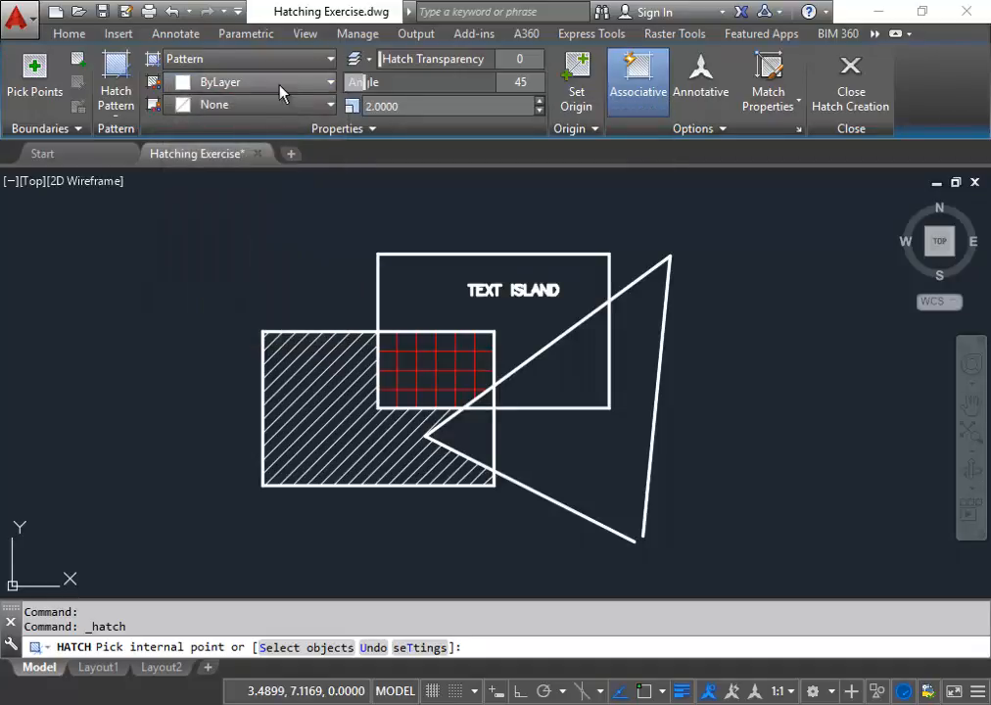
left_click(360, 82)
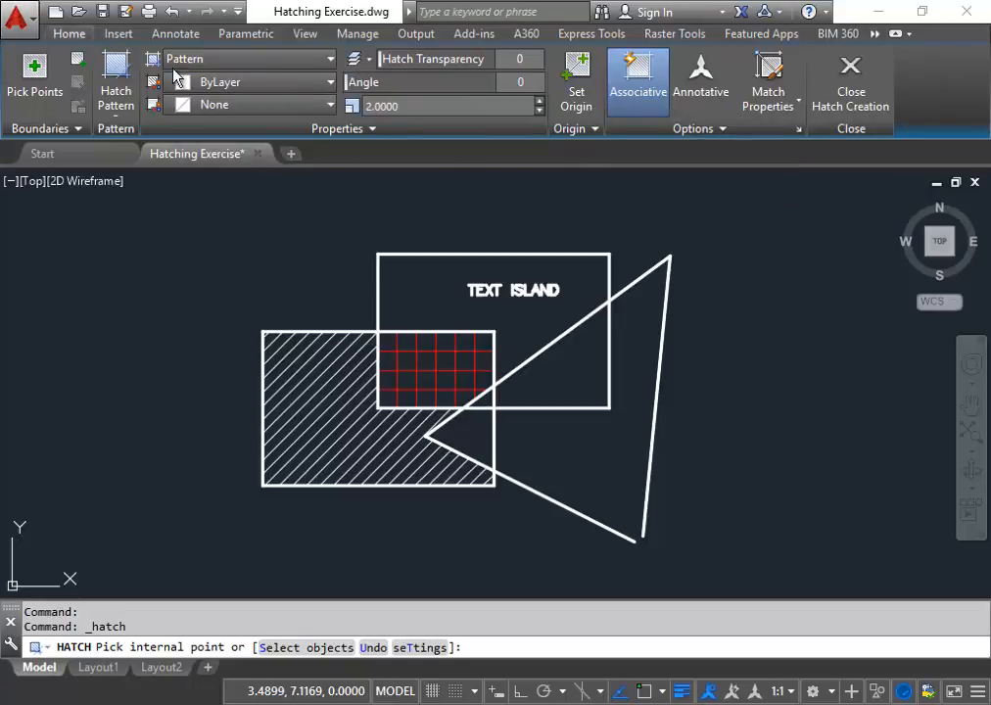
left_click(408, 104)
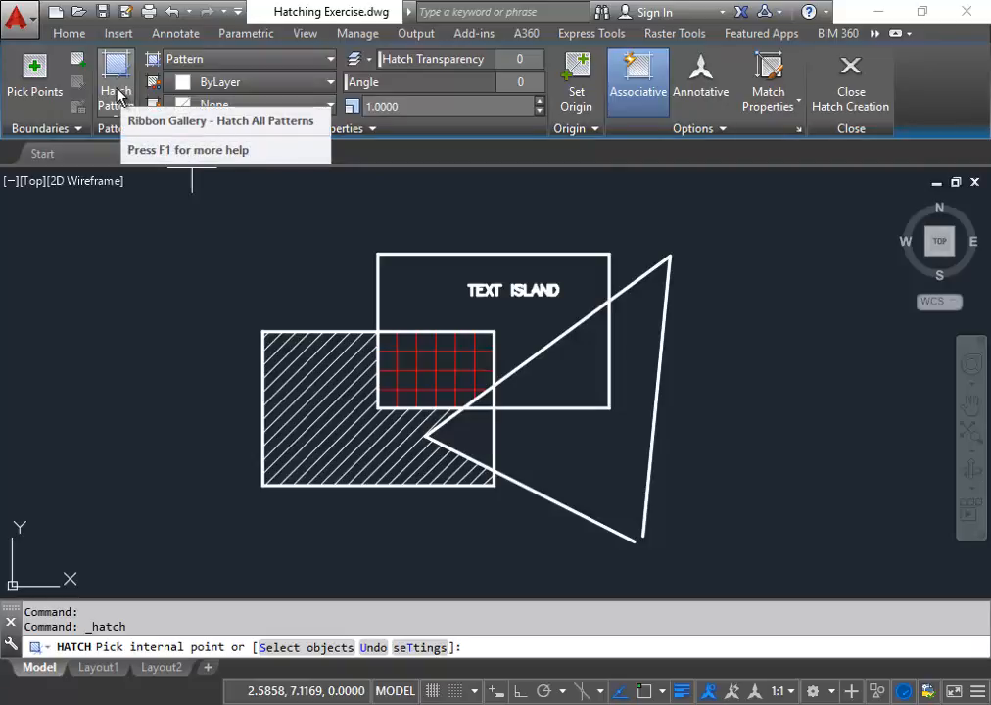
left_click(118, 94)
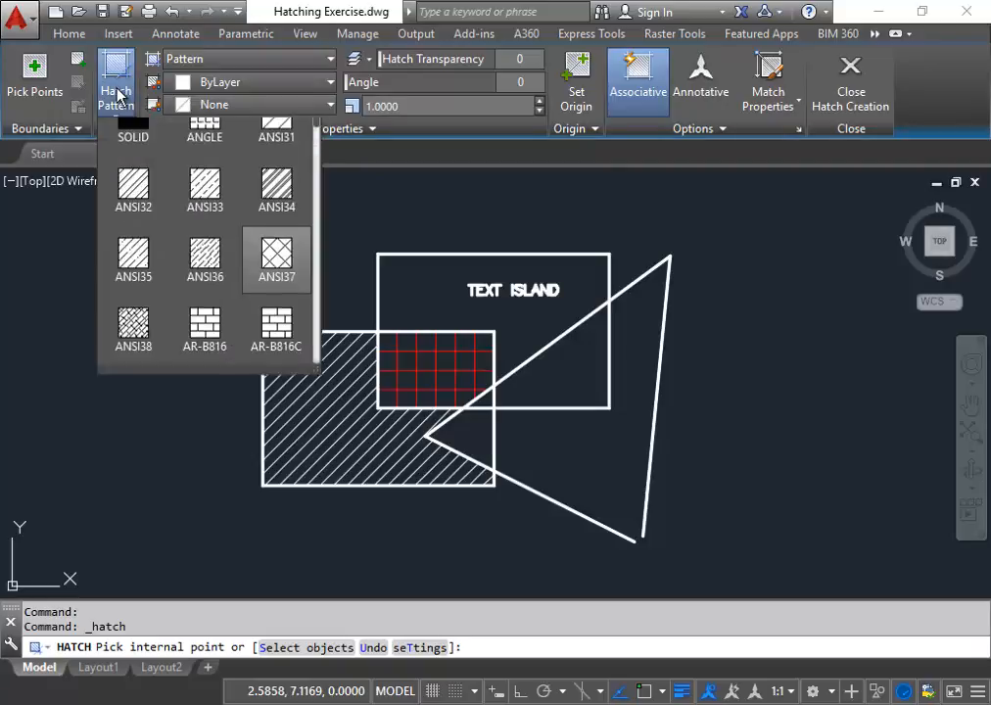
left_click(284, 157)
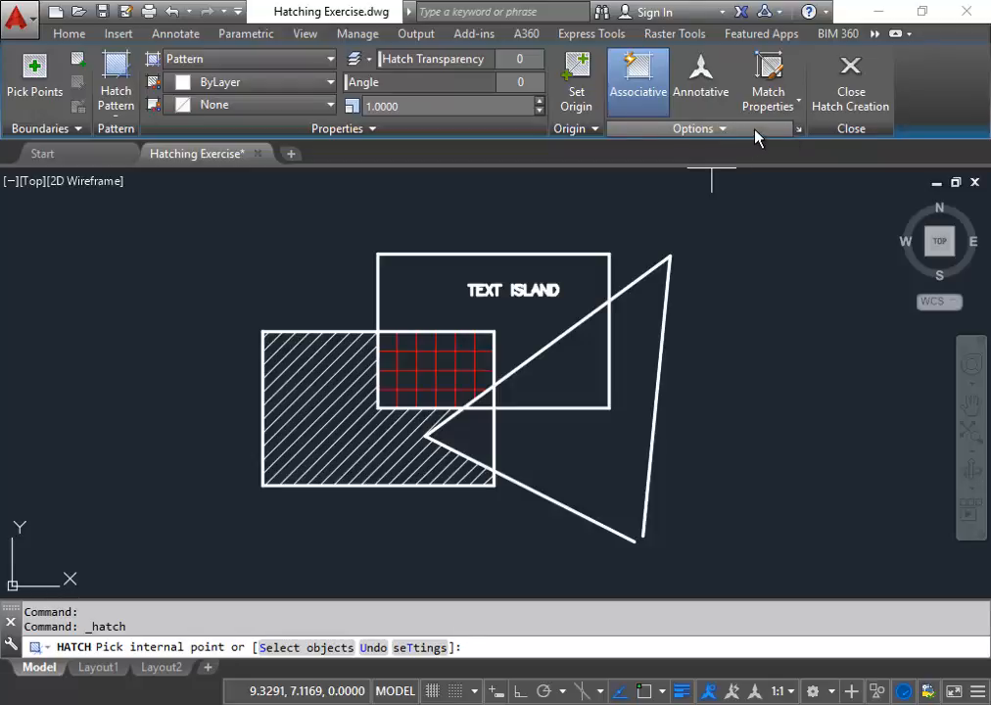
Step: Set the hatch gap tolerance to 0 and try to hatch the triangle's area next to its open corner
left_click(780, 131)
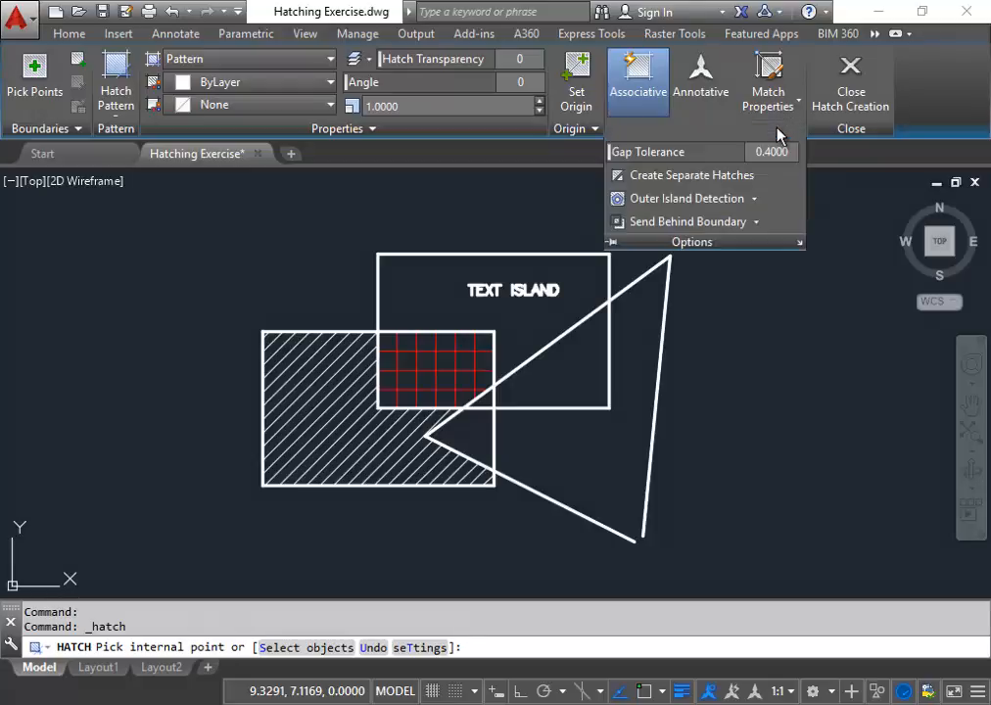
left_click(778, 152)
type("0.")
key("Return")
left_click(603, 461)
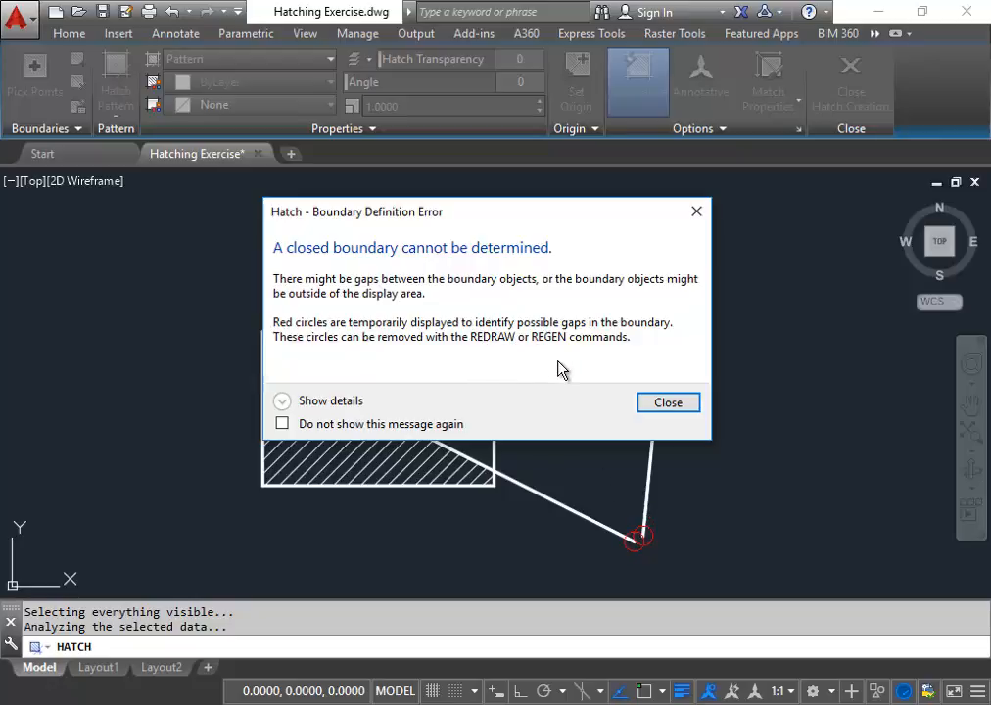
left_click(668, 403)
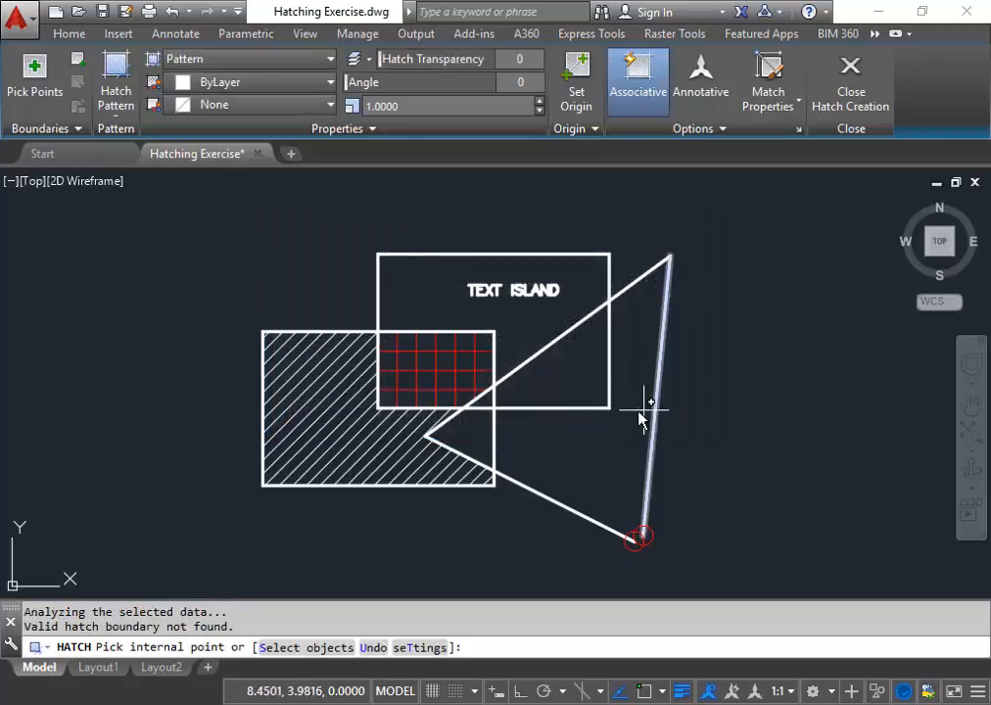
Step: Set the hatch gap tolerance to 0.25 and choose Normal Island Detection
left_click(719, 137)
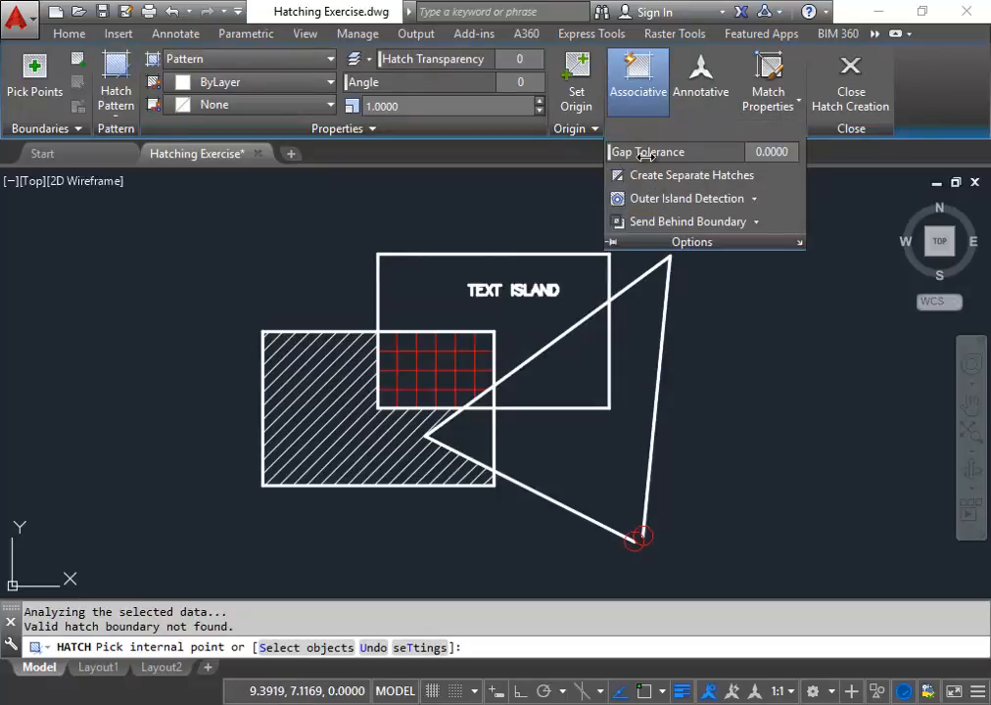
left_click(775, 154)
type(".25")
key("Return")
left_click(755, 199)
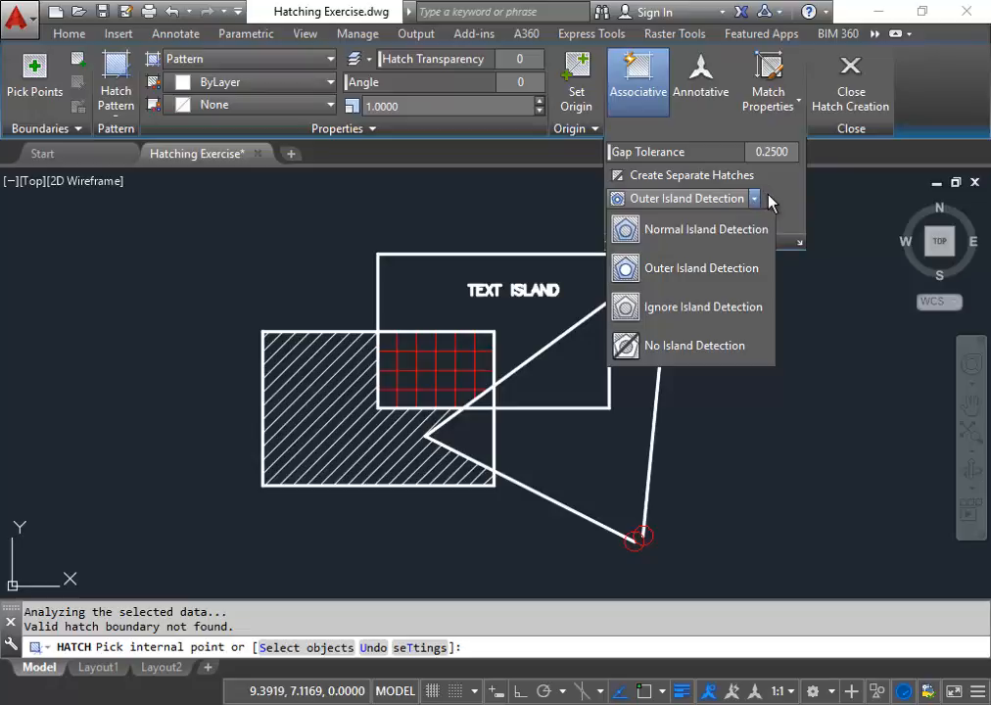
left_click(683, 230)
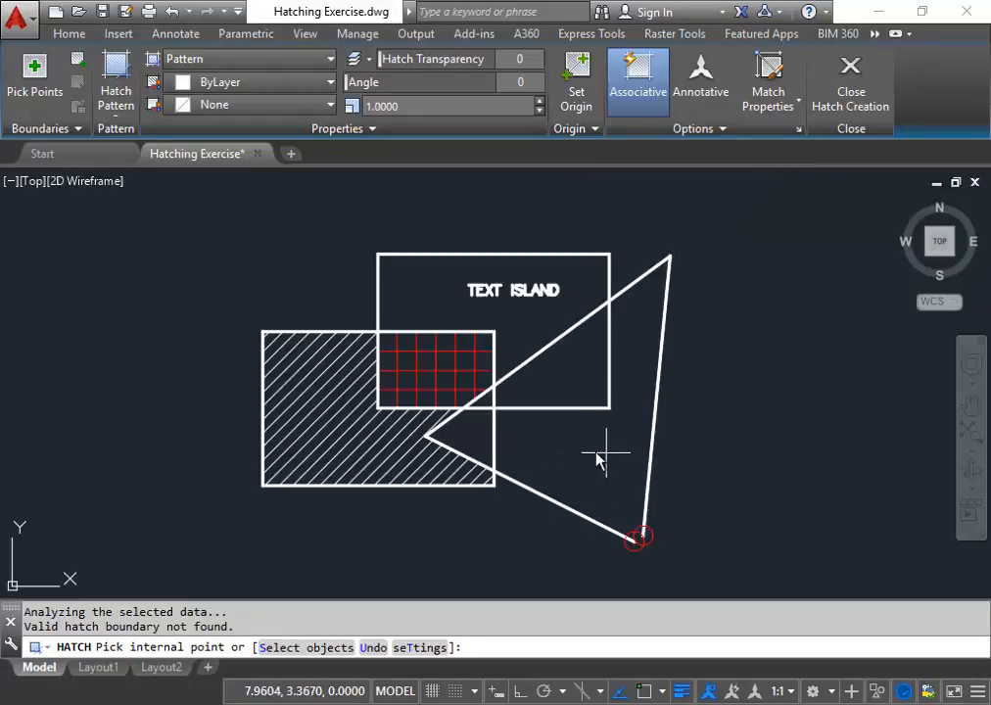
Step: Hatch the triangle's area outside both rectangles, choosing to continue despite the open corner, and finish the hatch
left_click(603, 475)
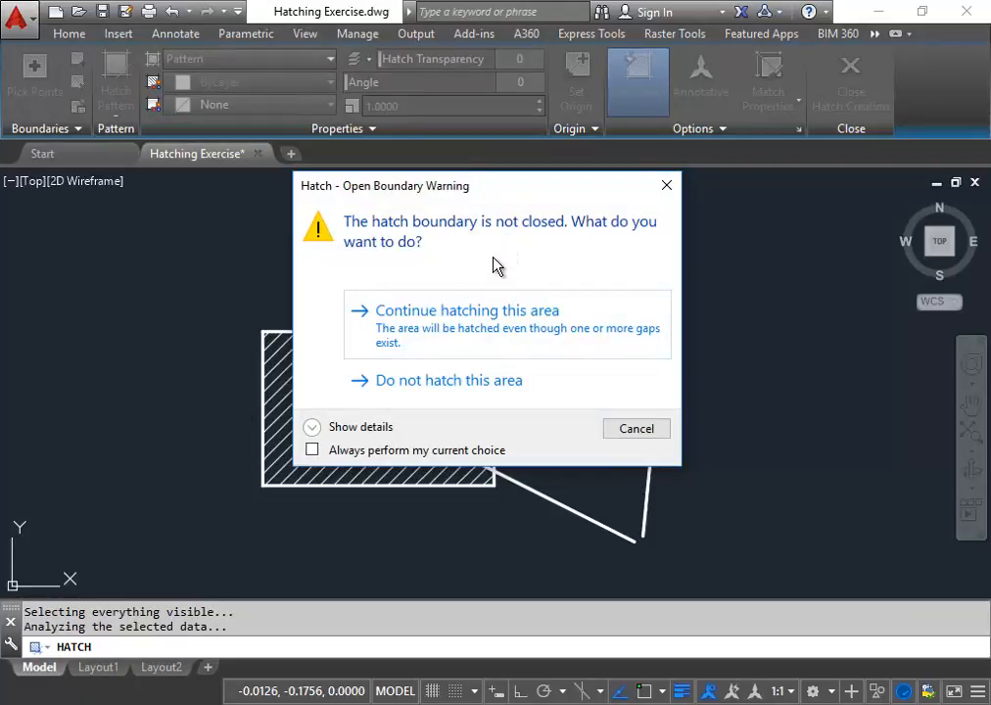
left_click(473, 328)
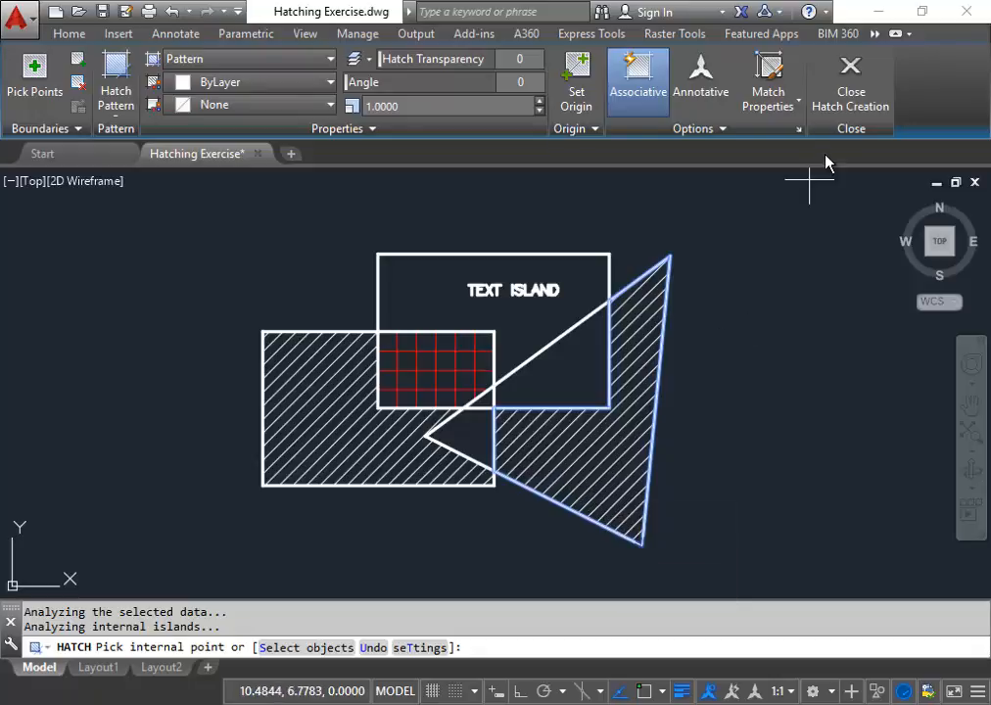
left_click(833, 86)
mouse_move(850, 98)
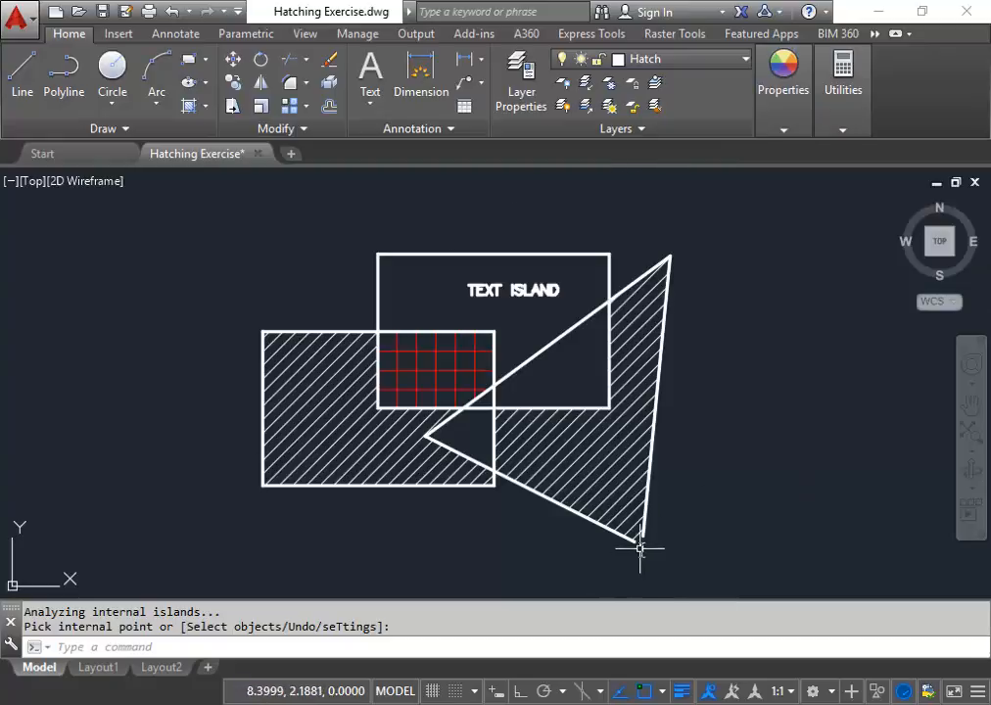
scroll(642, 542, "up", 4)
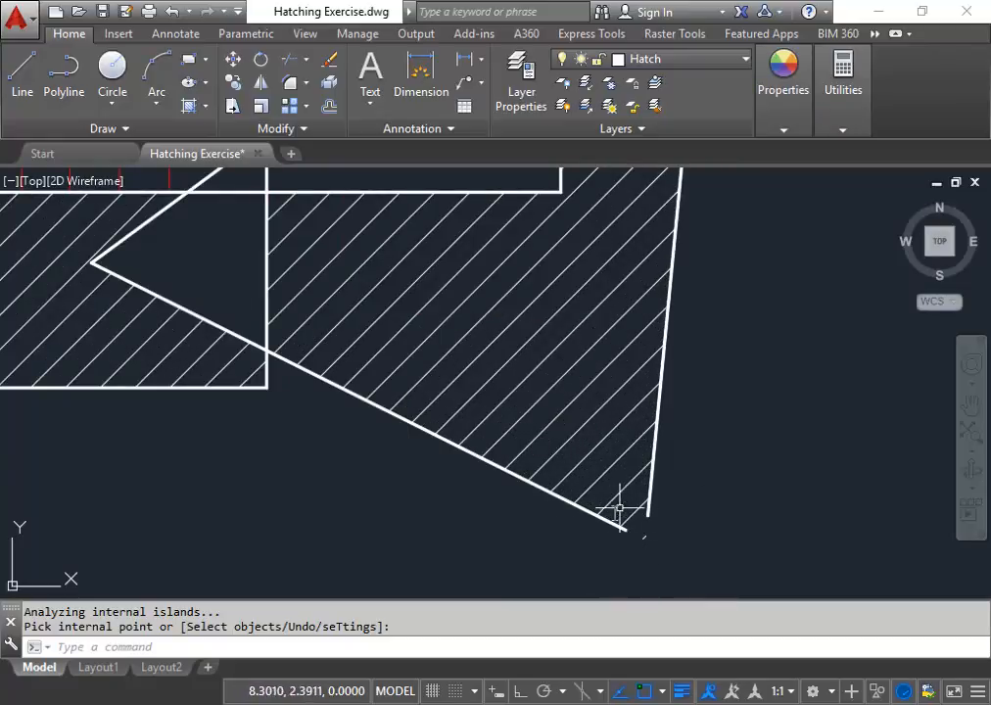
scroll(632, 524, "down", 4)
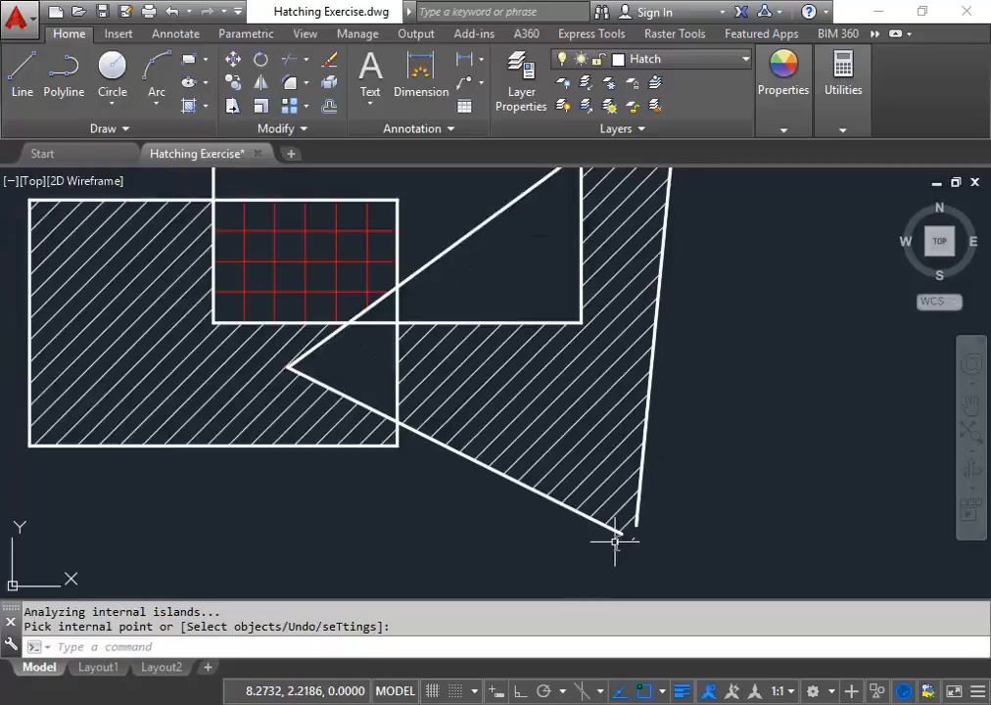
middle_click_drag(509, 471, 549, 497)
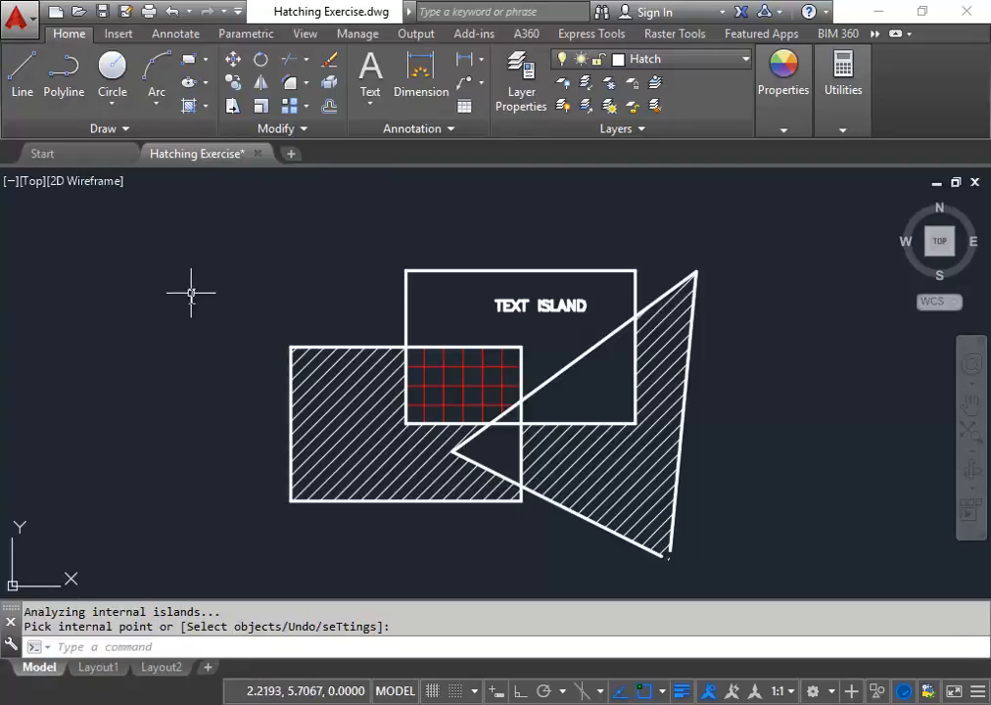
Step: Start a new hatch of type Solid and apply it to the upper rectangle's region around the TEXT ISLAND text
left_click(190, 106)
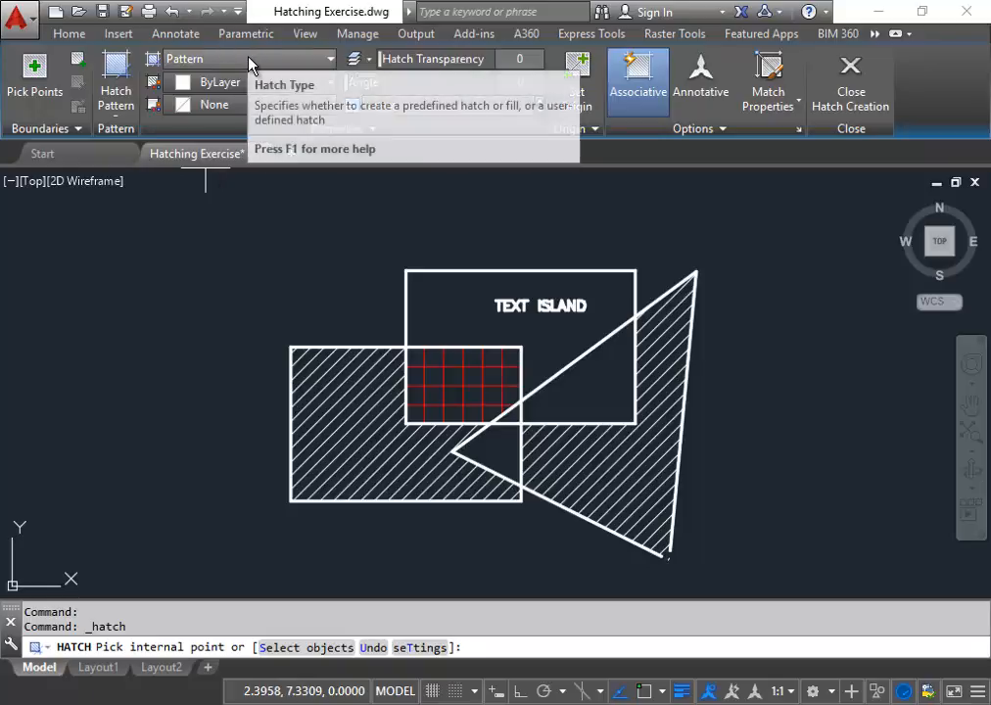
left_click(200, 59)
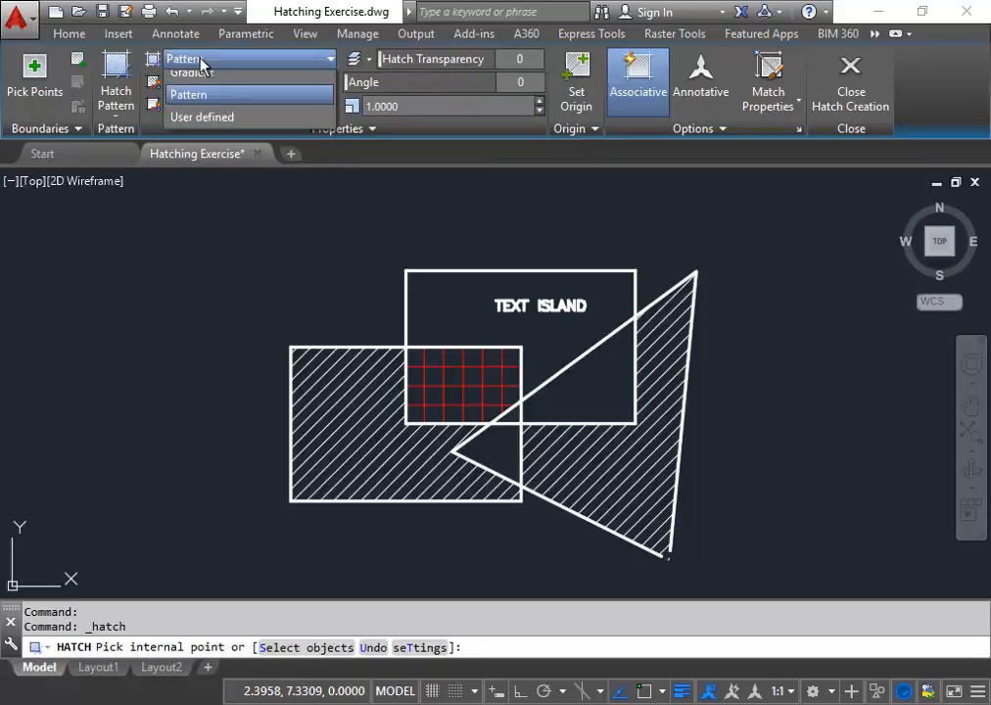
left_click(206, 85)
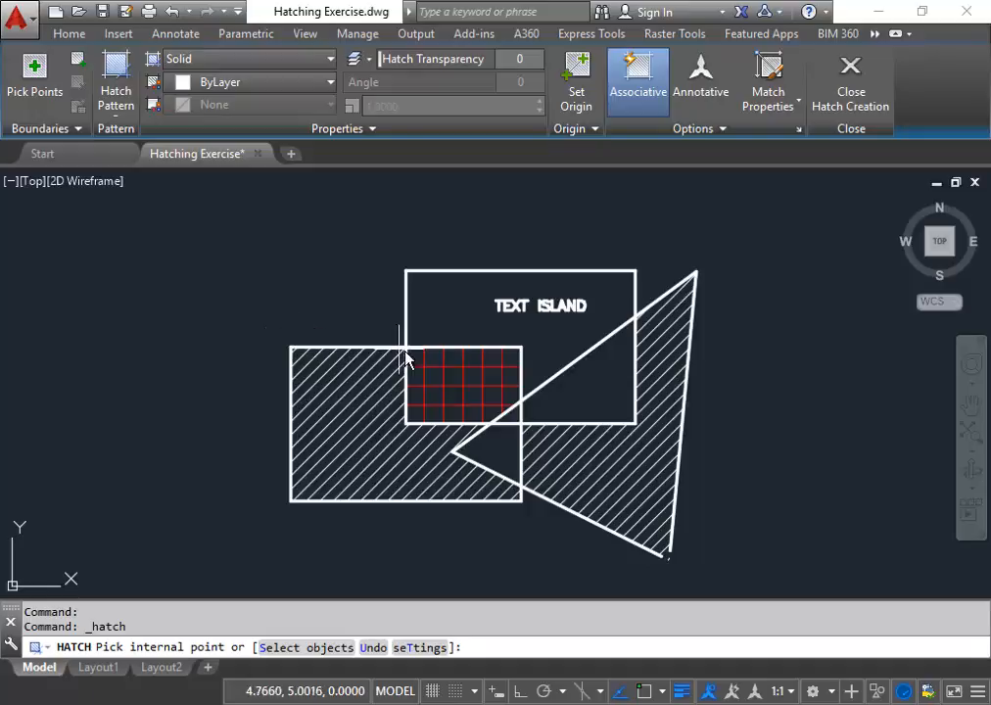
left_click(453, 316)
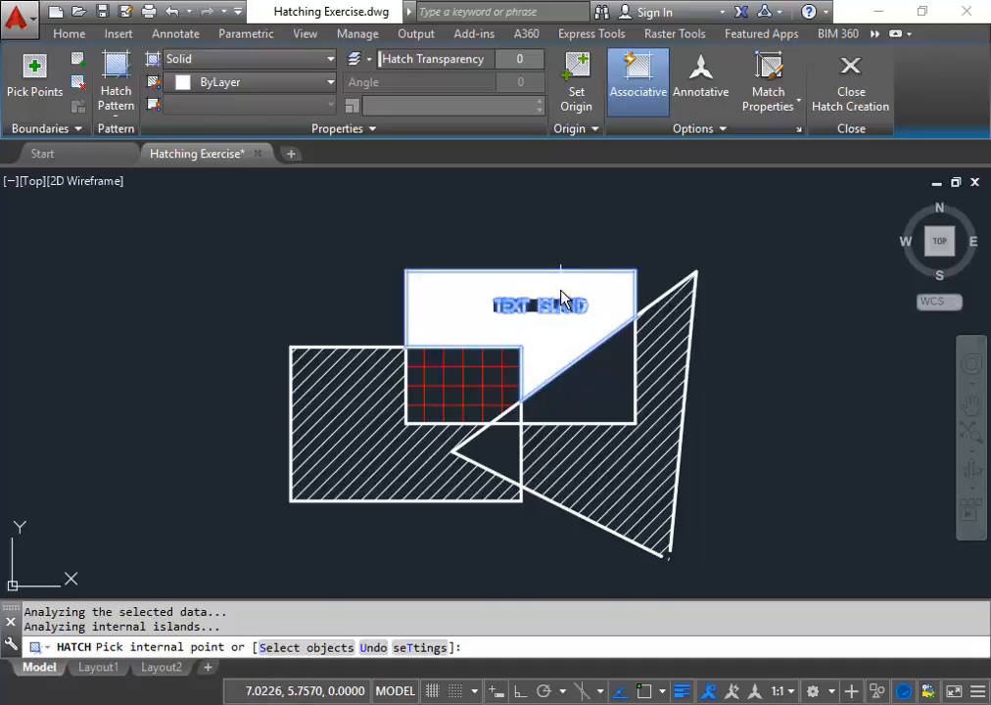
scroll(563, 299, "up", 4)
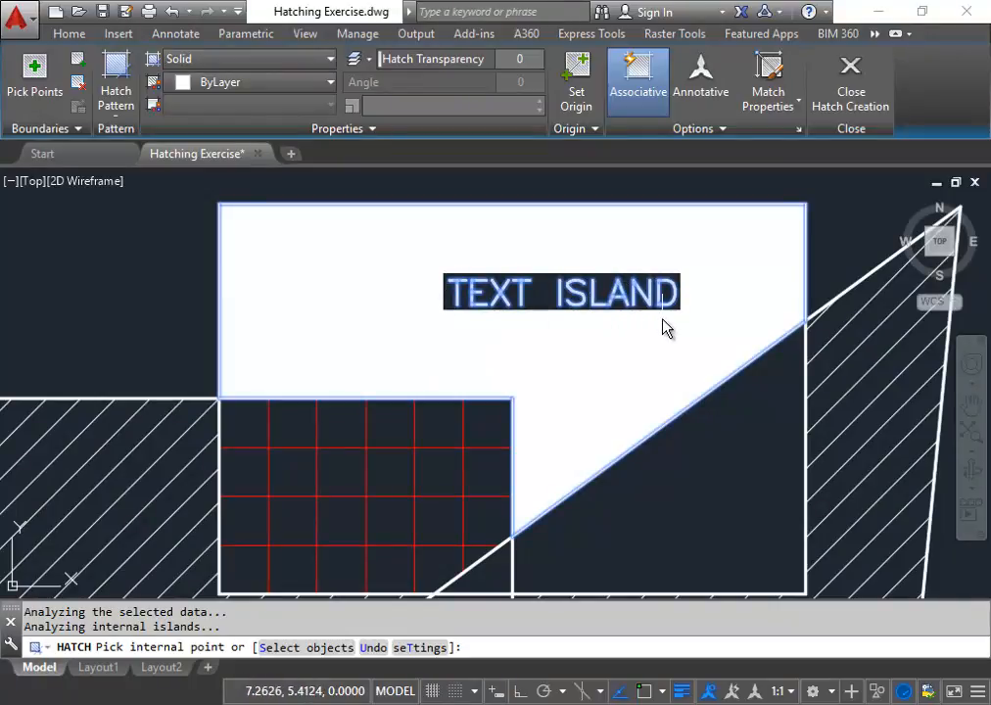
scroll(525, 284, "down", 2)
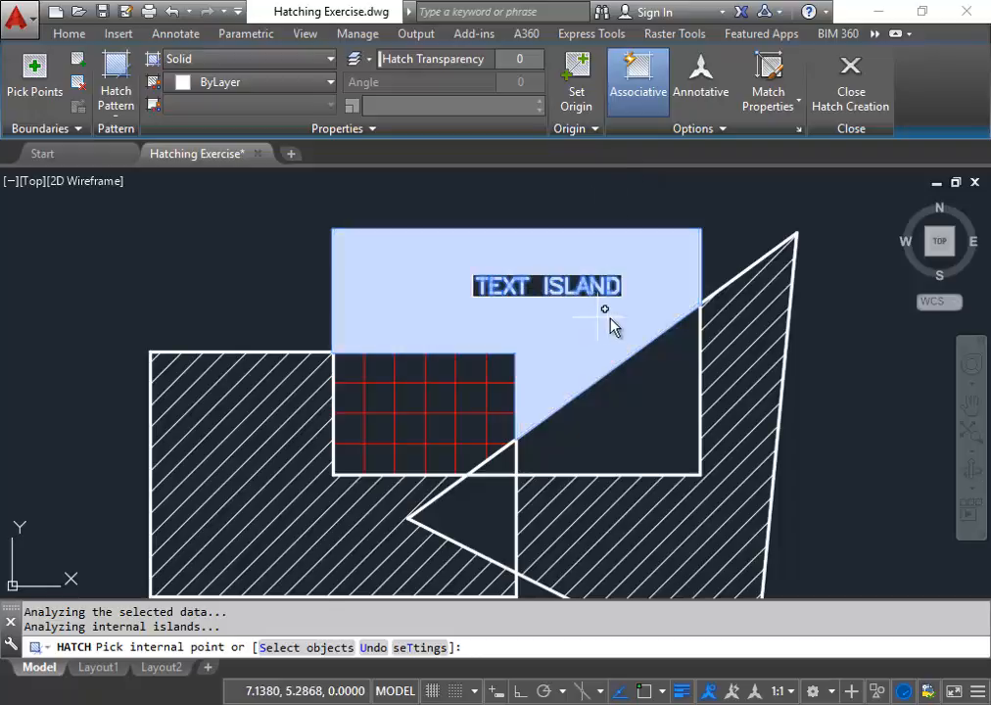
Step: Switch the solid hatch around the text to Ignore Island Detection
left_click(718, 131)
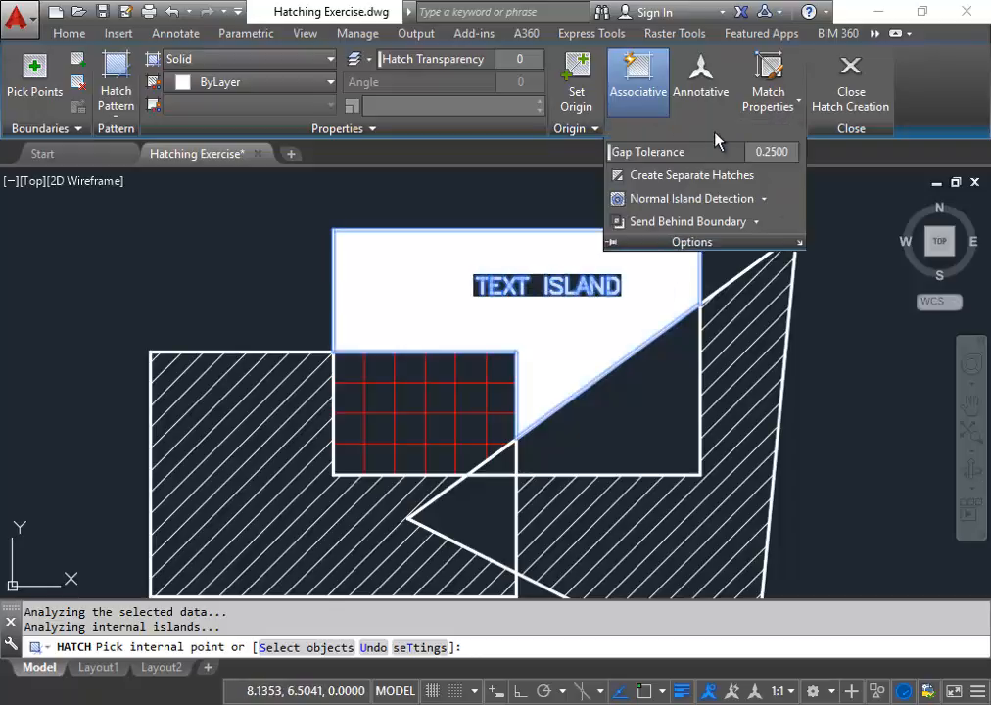
left_click(765, 199)
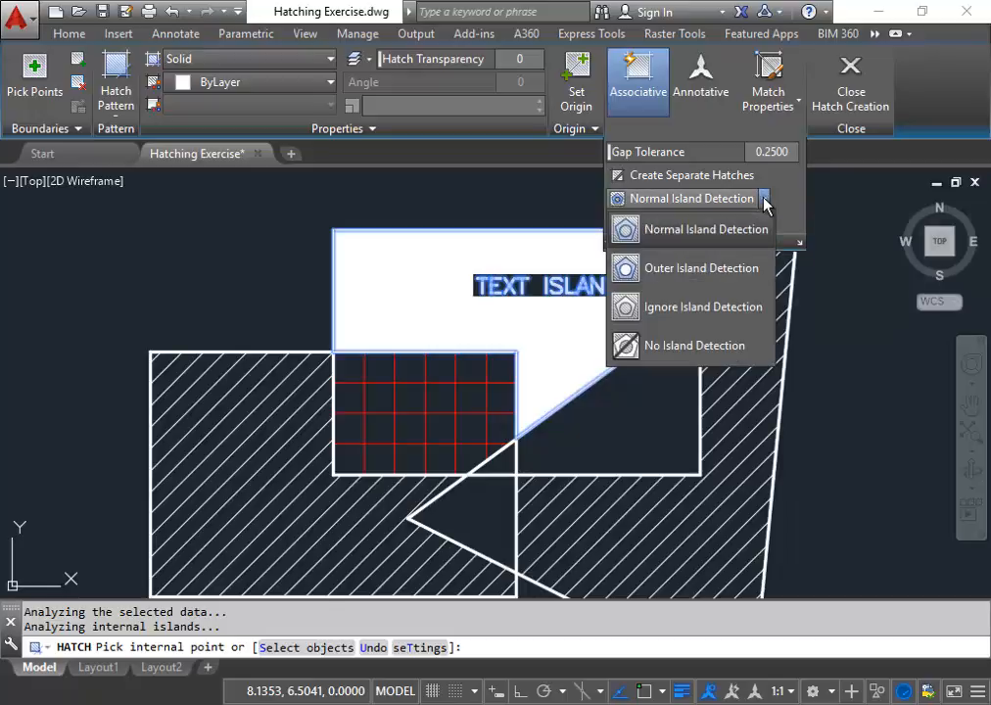
left_click(716, 310)
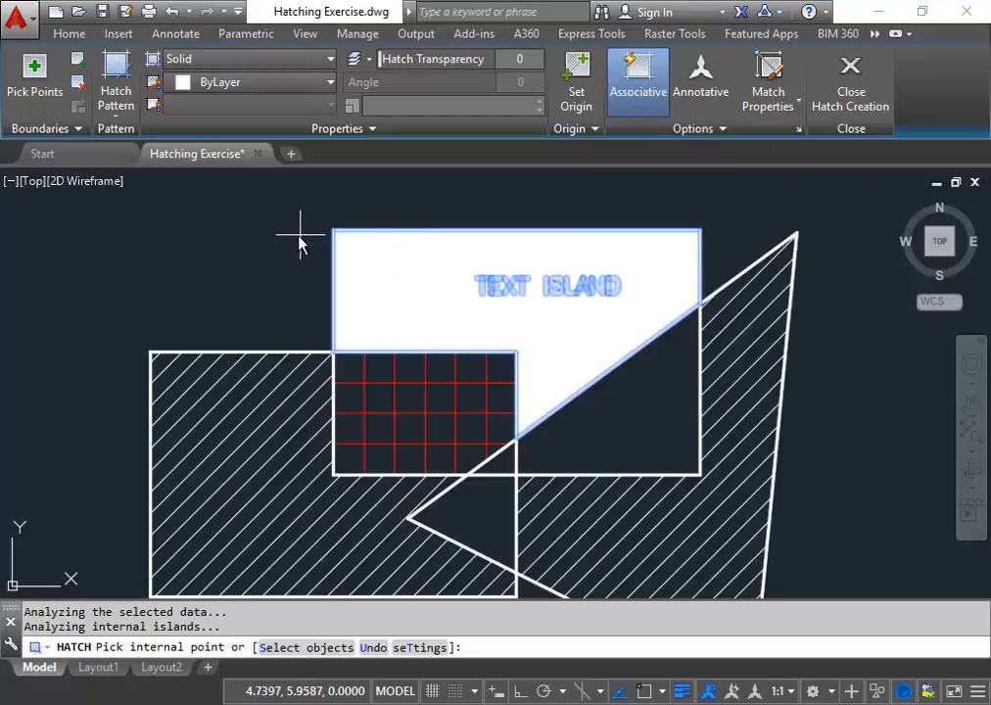
scroll(538, 283, "up", 2)
scroll(536, 281, "down", 2)
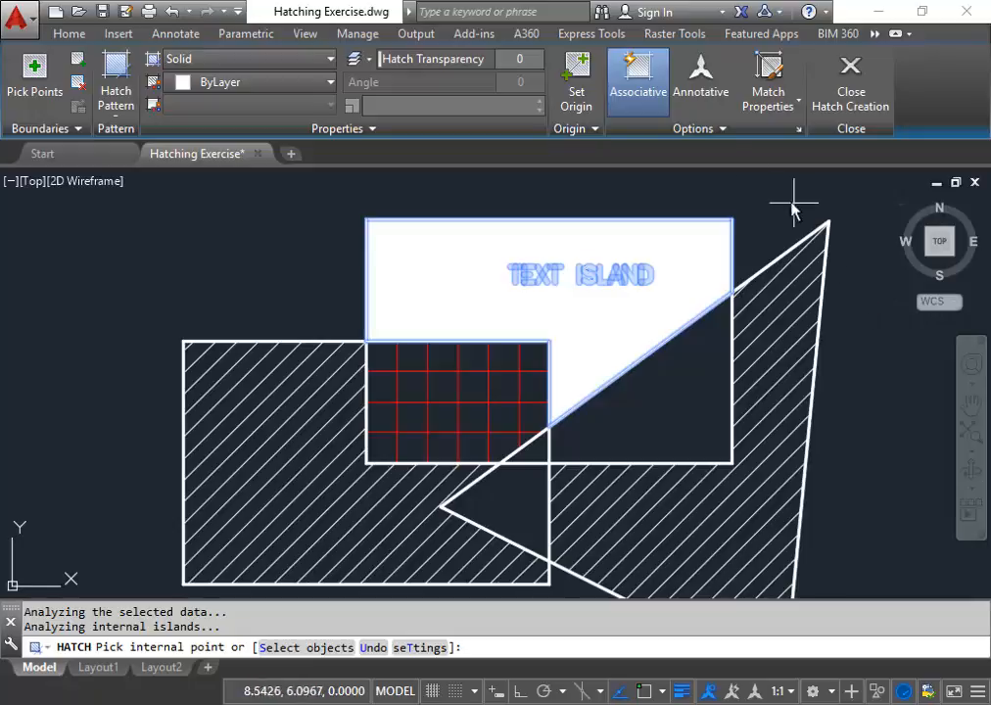
Step: Set the solid hatch to Normal Island Detection and finish the hatch
left_click(723, 129)
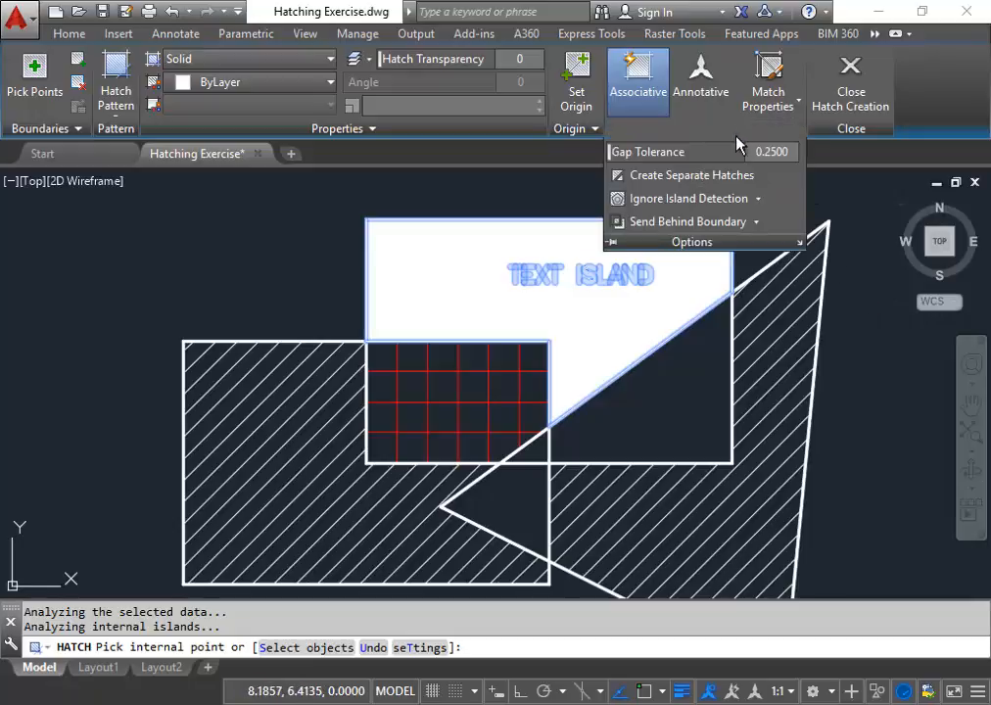
left_click(760, 199)
left_click(720, 229)
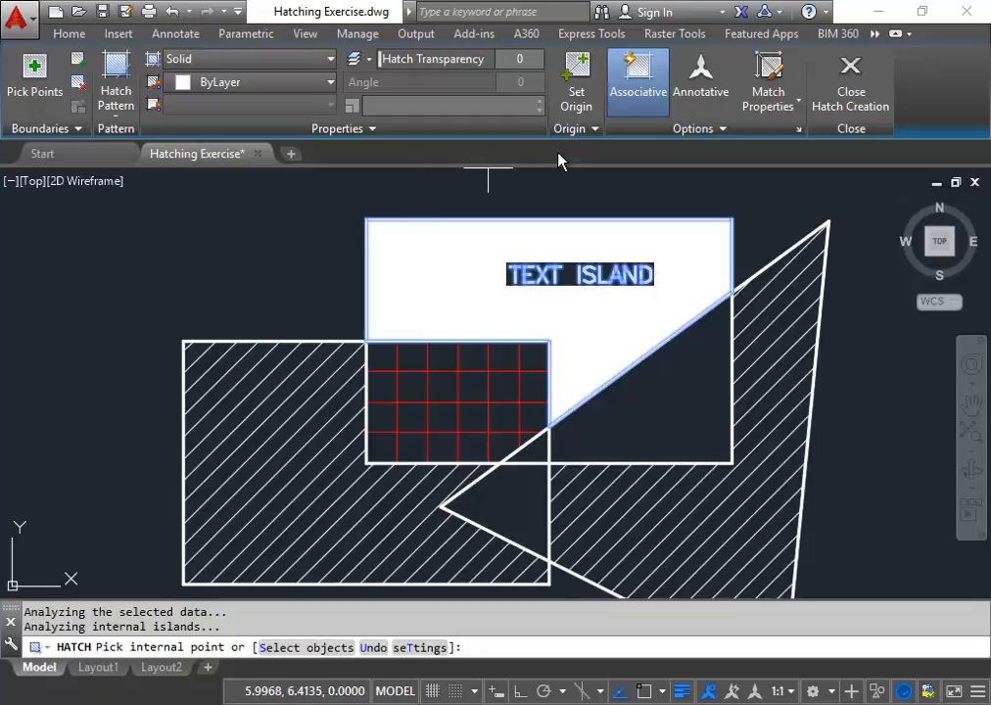
key("Return")
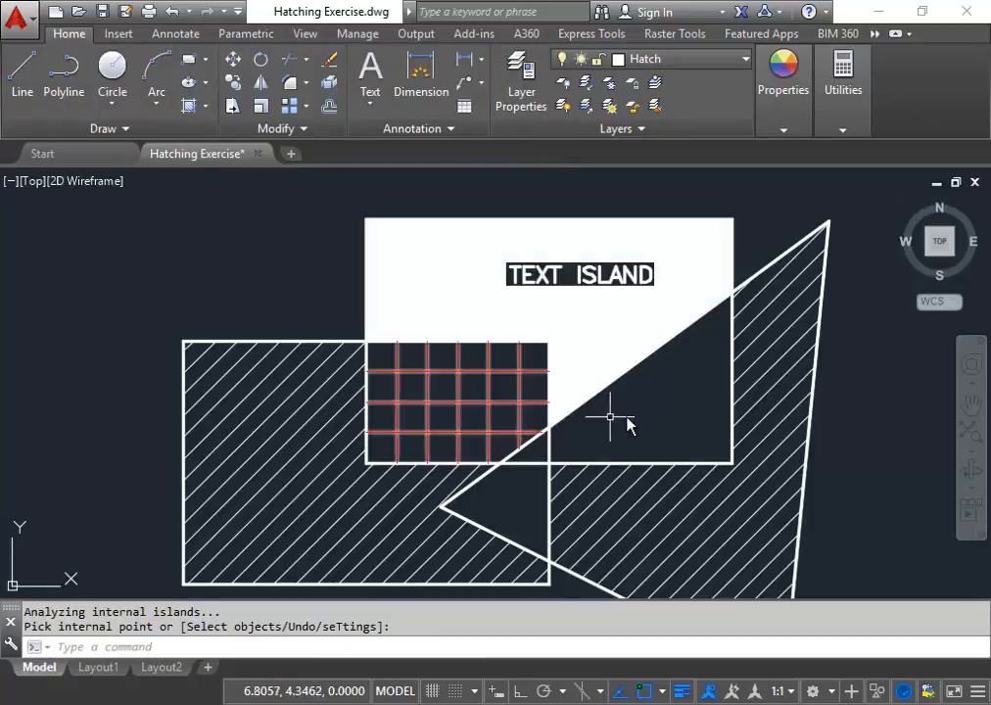
scroll(550, 323, "down", 3)
middle_click_drag(561, 304, 552, 283)
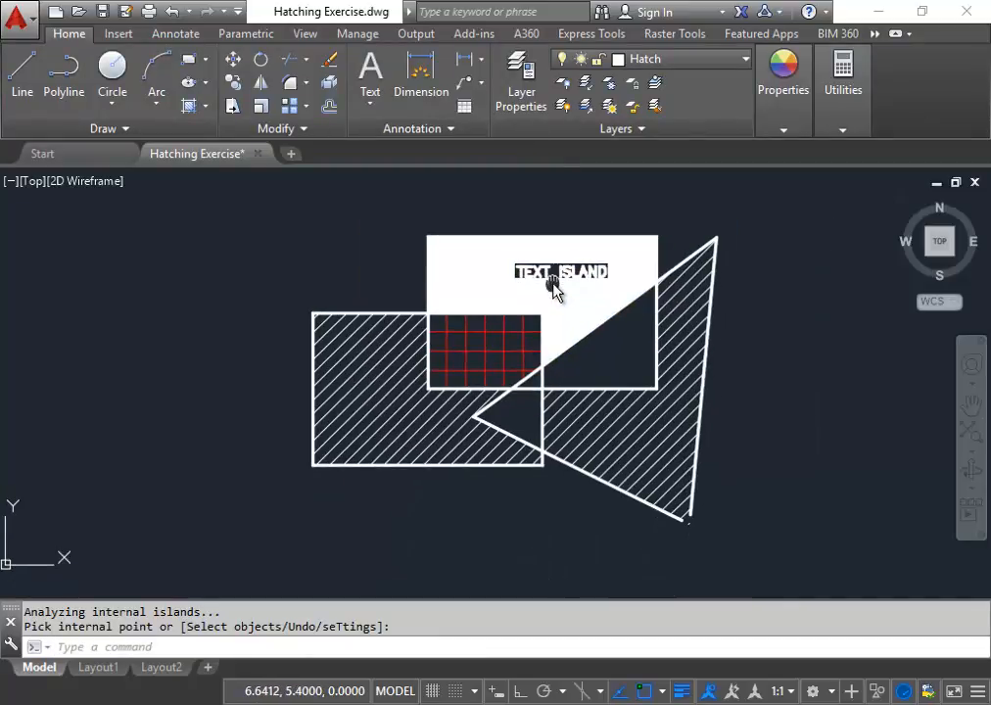